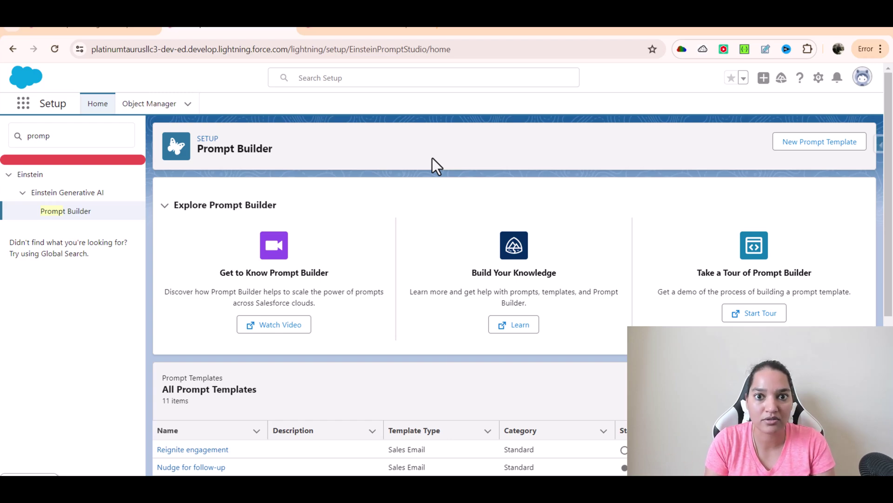
- From the Prompt Builder setup page, start a new Field Generation prompt template
{"action": "left_click", "coordinate": [67, 207]}
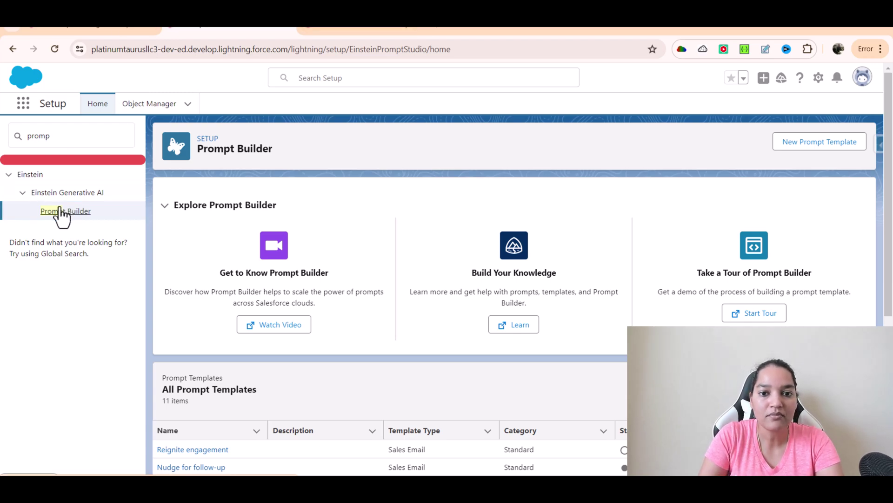
{"action": "left_click", "coordinate": [809, 145]}
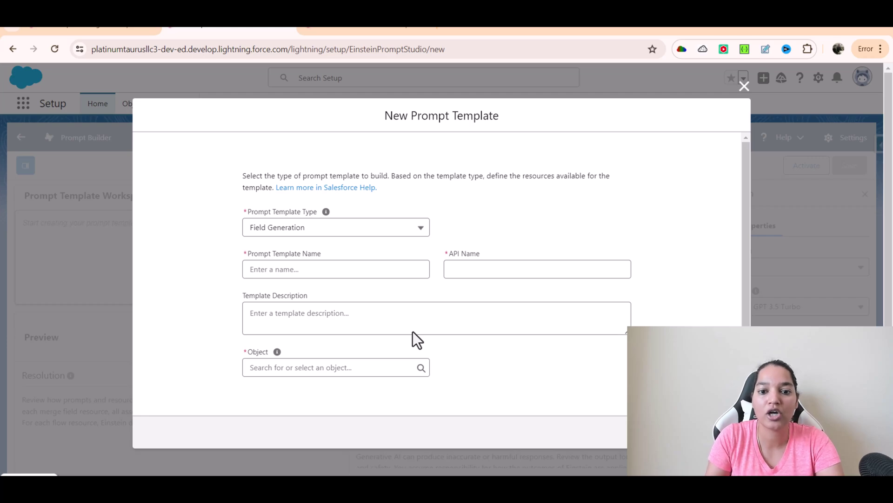
- Create template 'Populate Case Description with Case Details and Solution' on object Case, field Description
{"action": "left_click", "coordinate": [307, 268]}
{"action": "type", "text": "Po"}
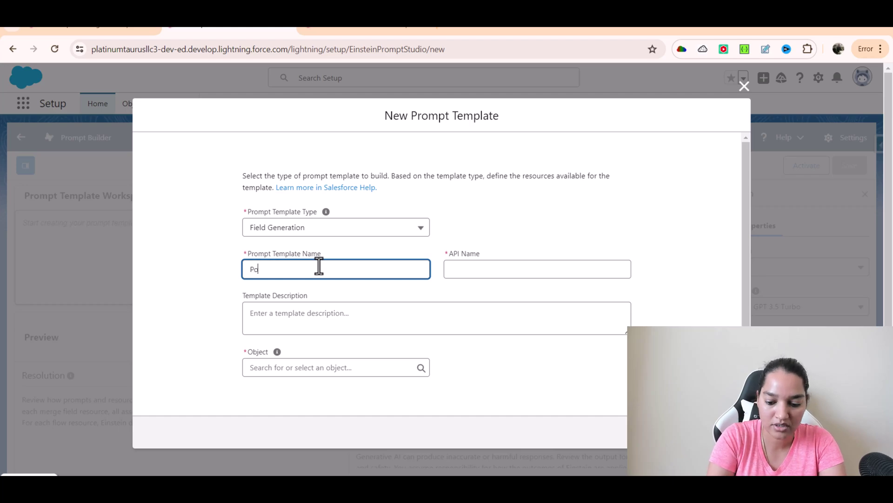
{"action": "type", "text": "pulate Case Descri"}
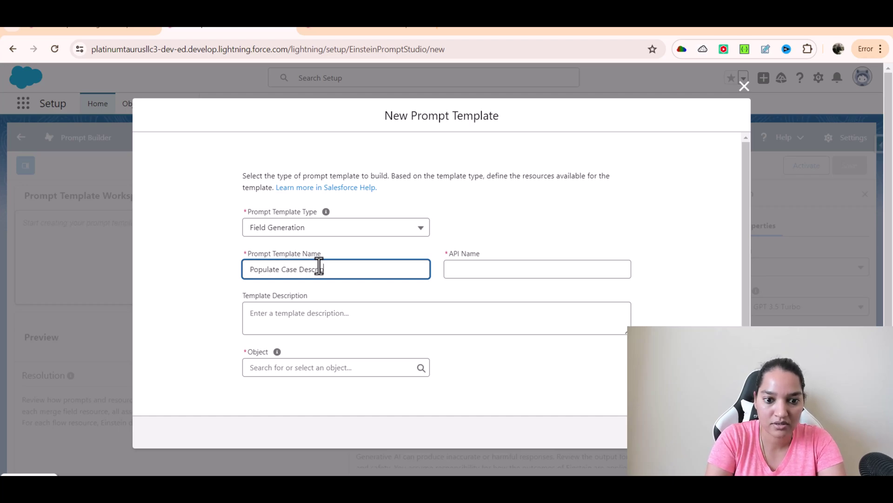
{"action": "type", "text": "ption with Cas"}
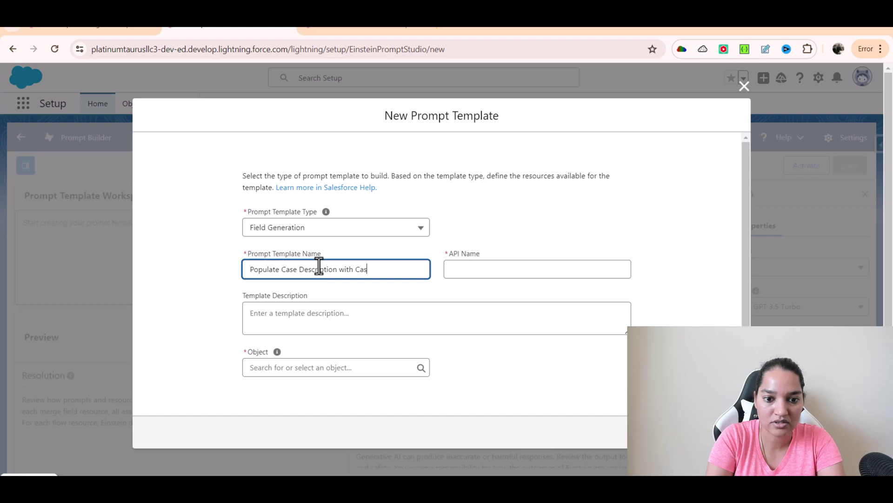
{"action": "type", "text": "e Details an"}
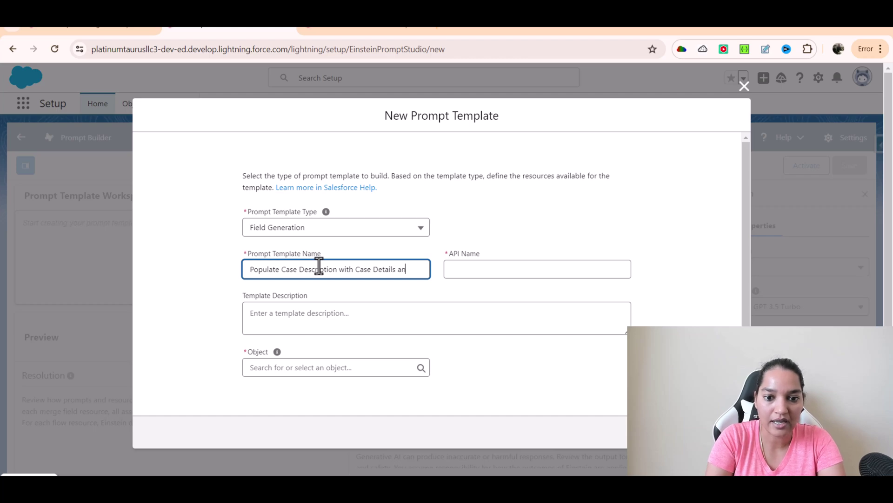
{"action": "type", "text": "d Solut"}
{"action": "key", "text": "Tab"}
{"action": "left_click", "coordinate": [300, 325]}
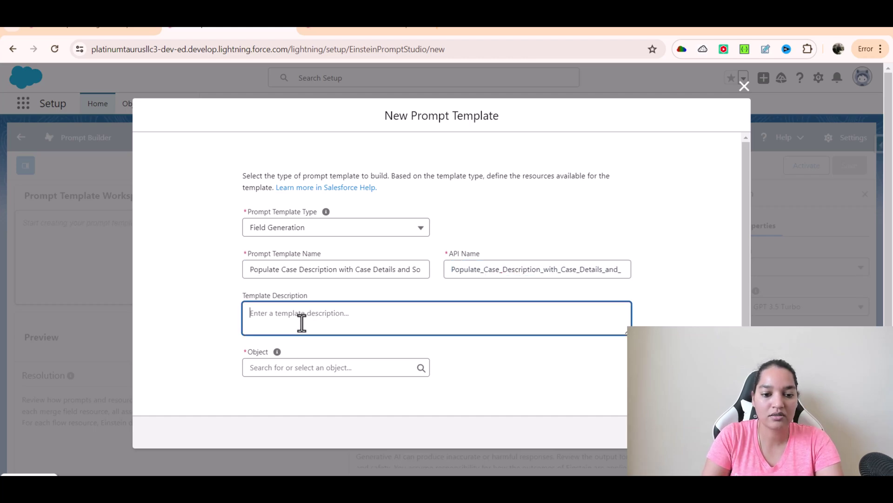
{"action": "left_click", "coordinate": [301, 370]}
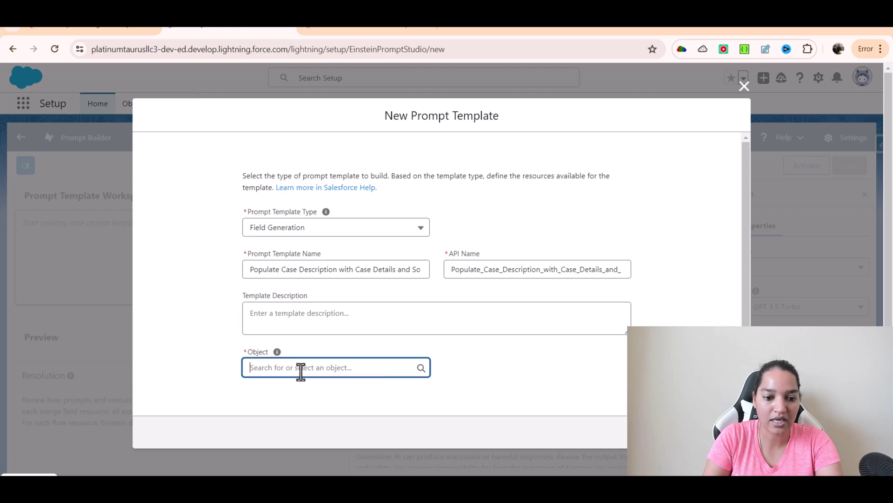
{"action": "type", "text": "Case"}
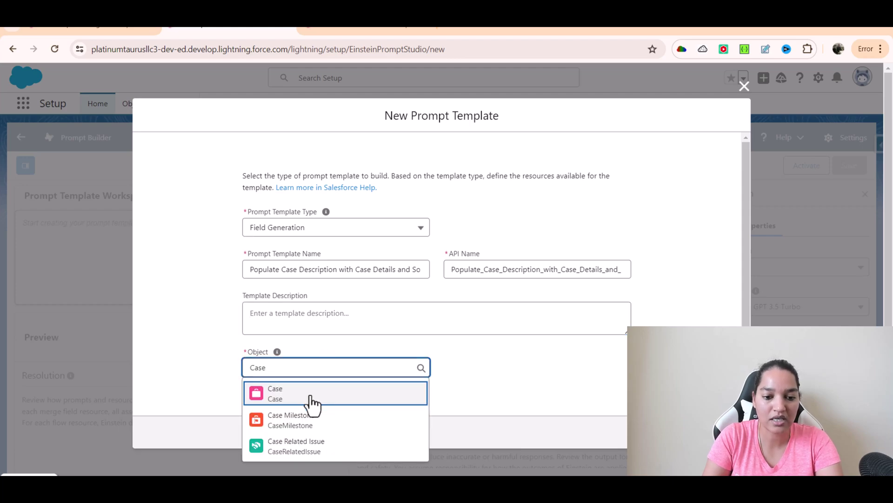
{"action": "left_click", "coordinate": [326, 395]}
{"action": "left_click", "coordinate": [501, 367]}
{"action": "type", "text": "Desc"}
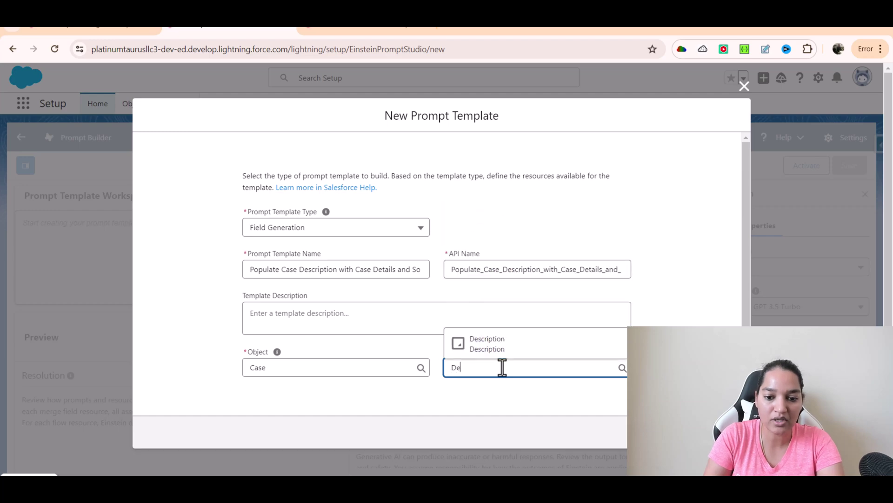
{"action": "left_click", "coordinate": [486, 345]}
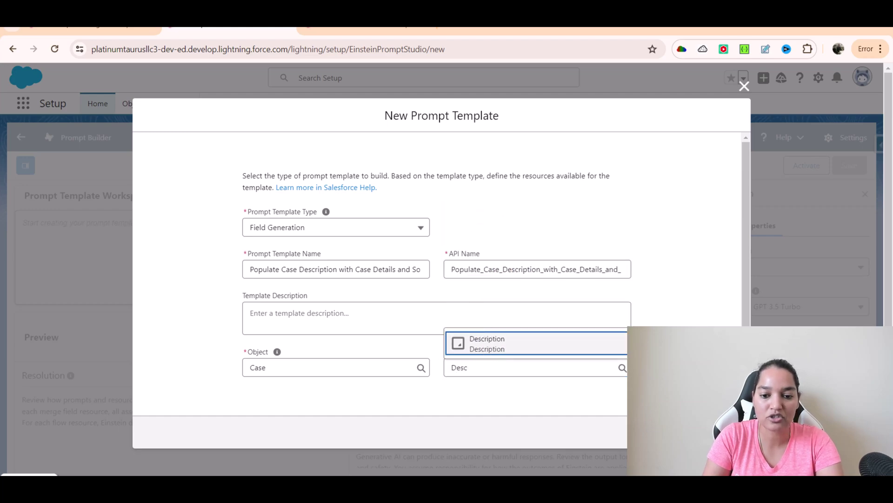
{"action": "left_click", "coordinate": [717, 432]}
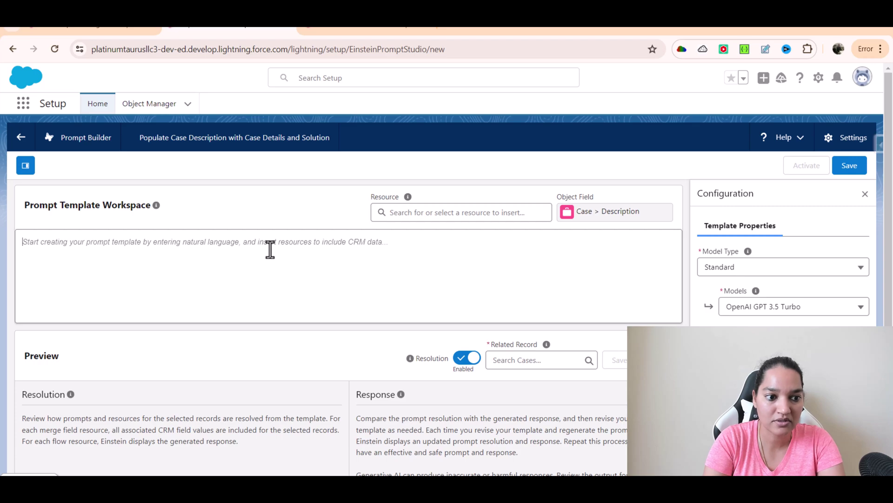
- Write the prompt asking for a recommended solution from the knowledge article based on the case details
{"action": "type", "text": "Provide a"}
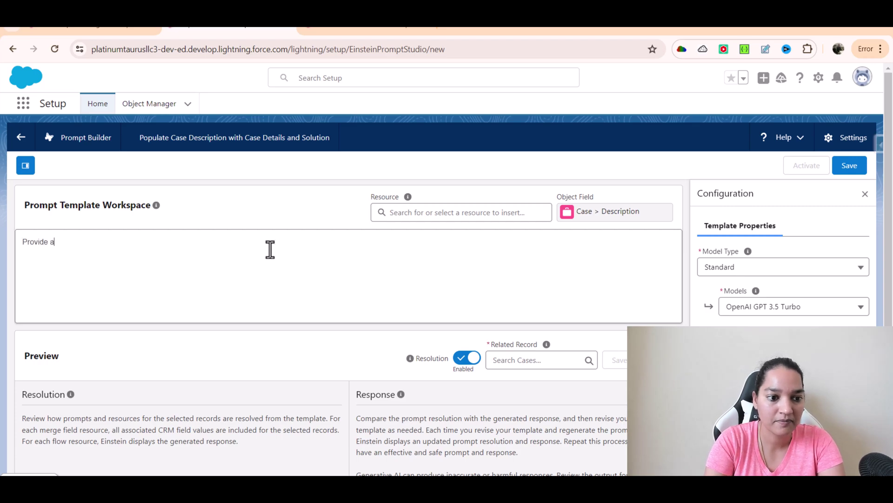
{"action": "key", "text": "BackSpace"}
{"action": "type", "text": "me a reco"}
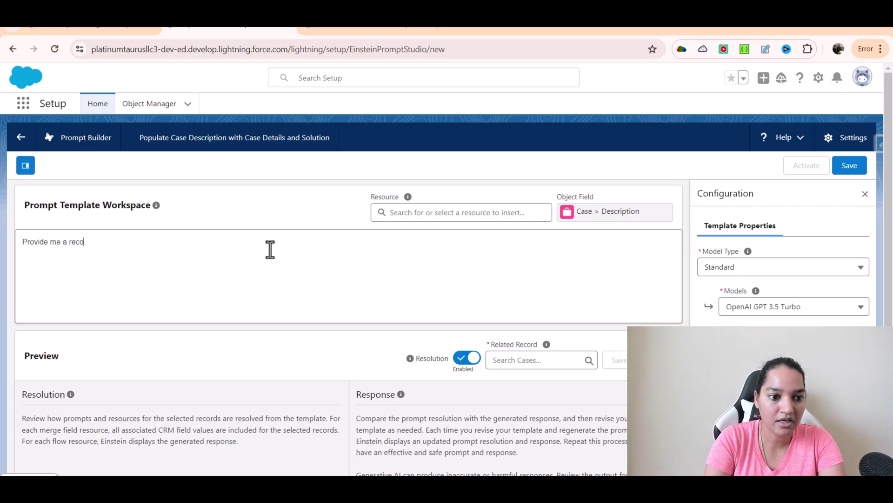
{"action": "type", "text": "mmendee so"}
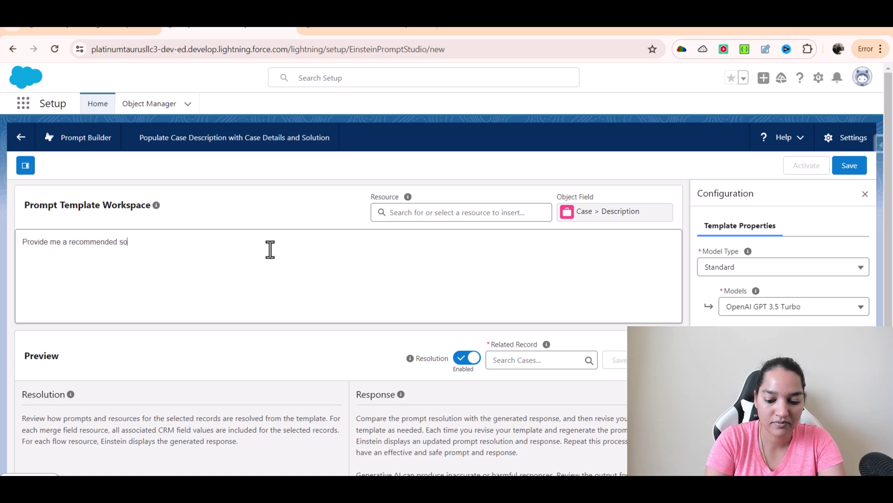
{"action": "type", "text": "lution fro"}
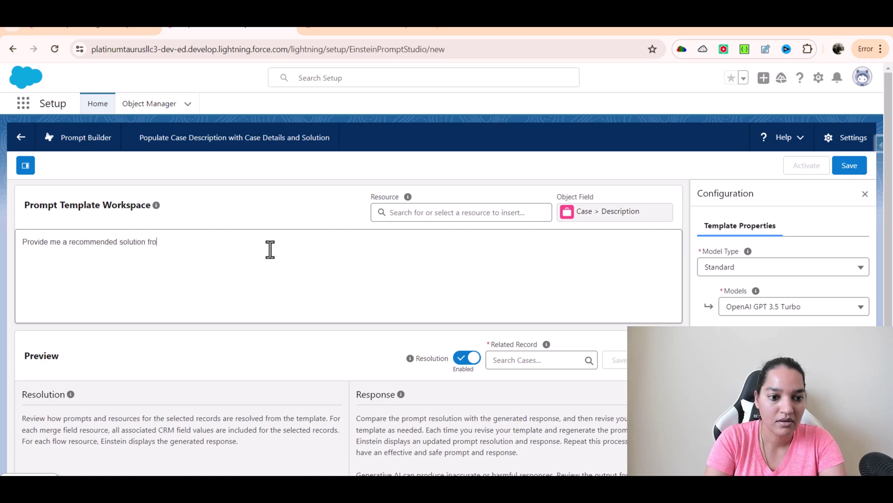
{"action": "type", "text": "m the knowledge artic"}
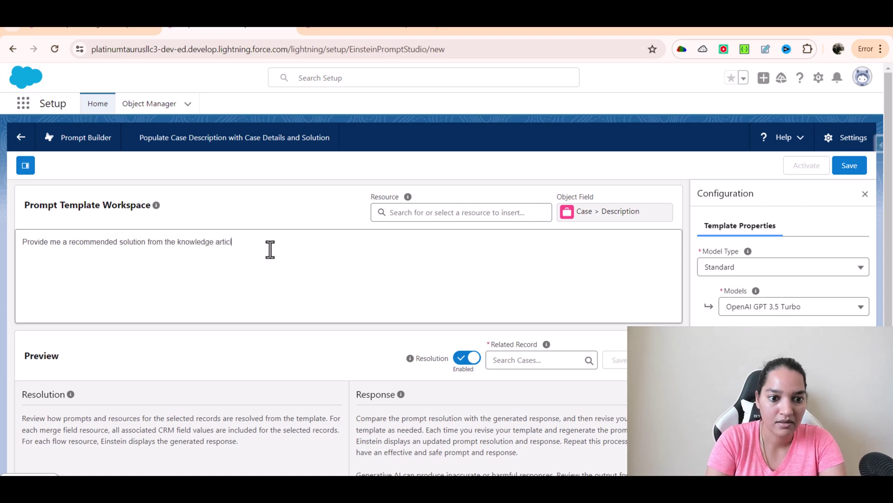
{"action": "type", "text": "lele based on the case"}
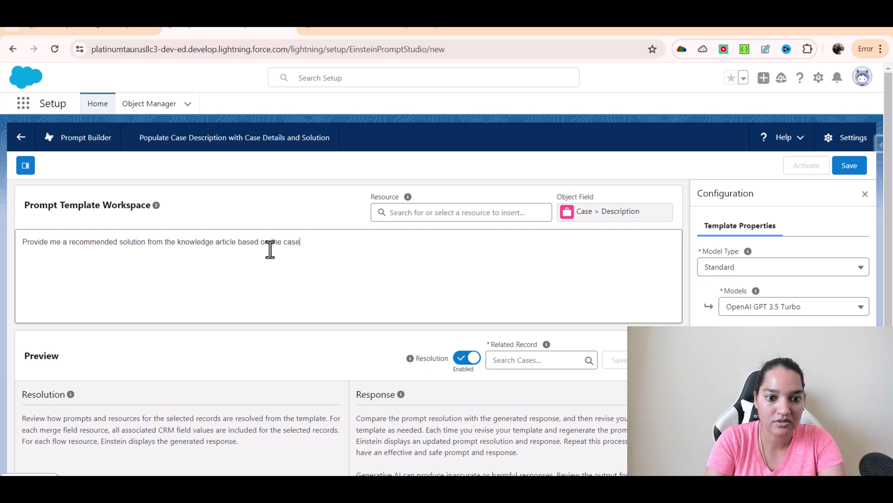
{"action": "type", "text": " details :"}
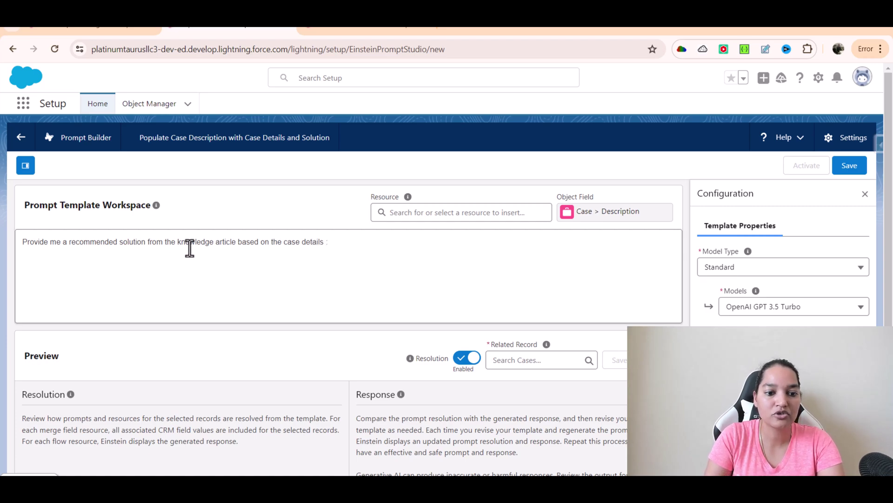
{"action": "left_click", "coordinate": [349, 243]}
{"action": "left_click_drag", "start_coordinate": [330, 241], "coordinate": [4, 235]}
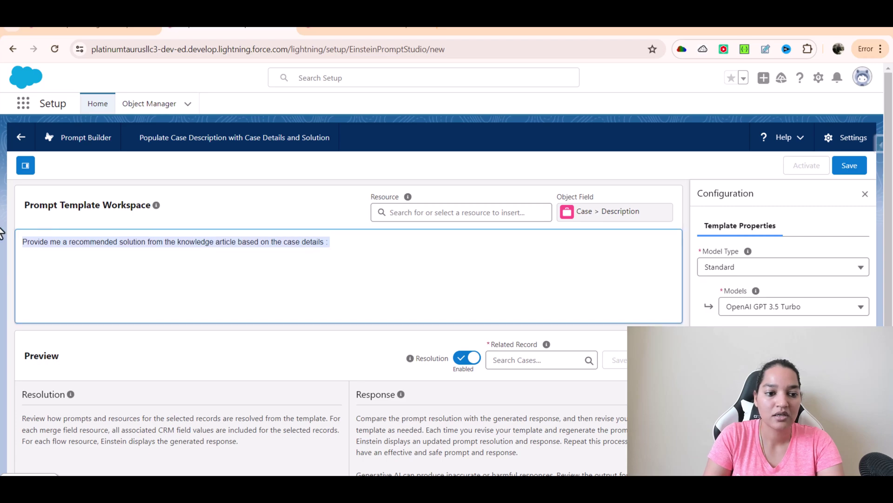
- Add lines for Case Number, Case Type, Case Priority, Case Subject and 'Solution :'
{"action": "left_click", "coordinate": [125, 268]}
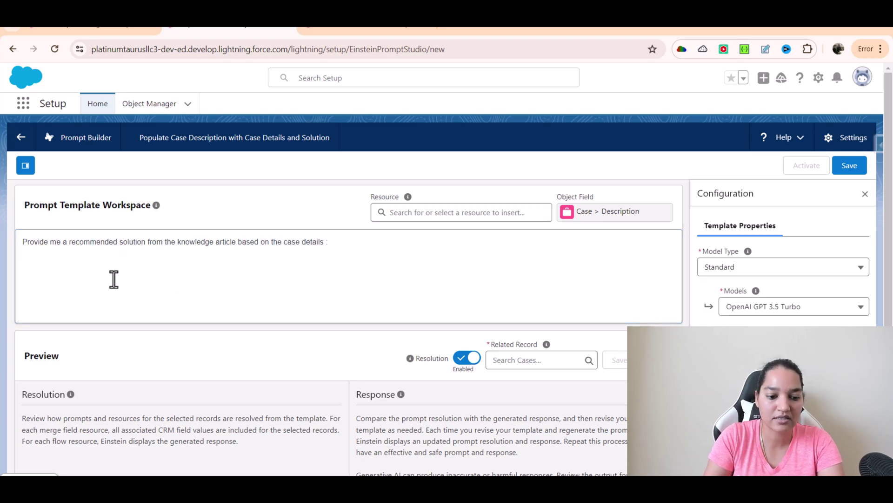
{"action": "type", "text": "Case Number"}
{"action": "key", "text": "Return"}
{"action": "type", "text": "Case "}
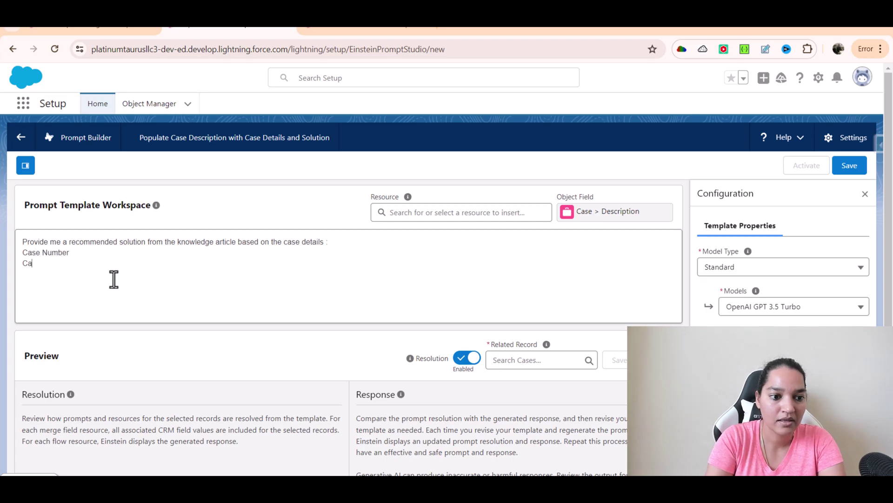
{"action": "type", "text": "Type"}
{"action": "key", "text": "Return"}
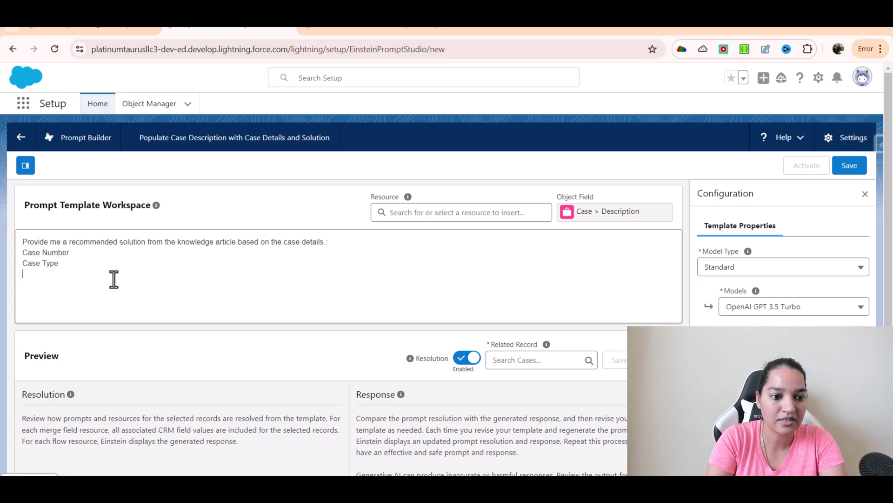
{"action": "type", "text": "Case Pri"}
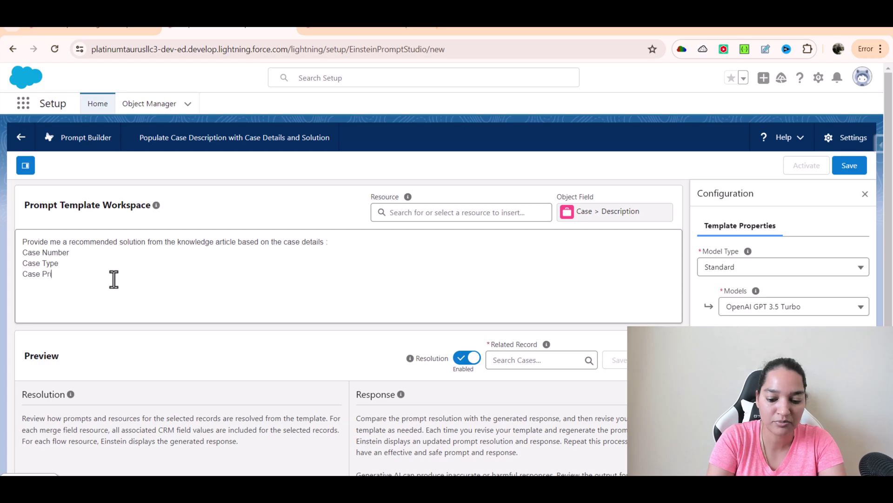
{"action": "type", "text": "or"}
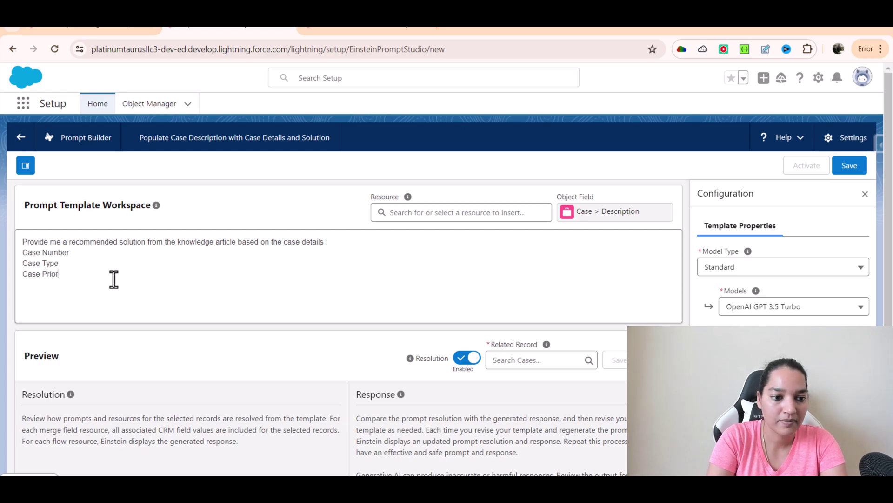
{"action": "type", "text": "oity"}
{"action": "type", "text": "Case Subject"}
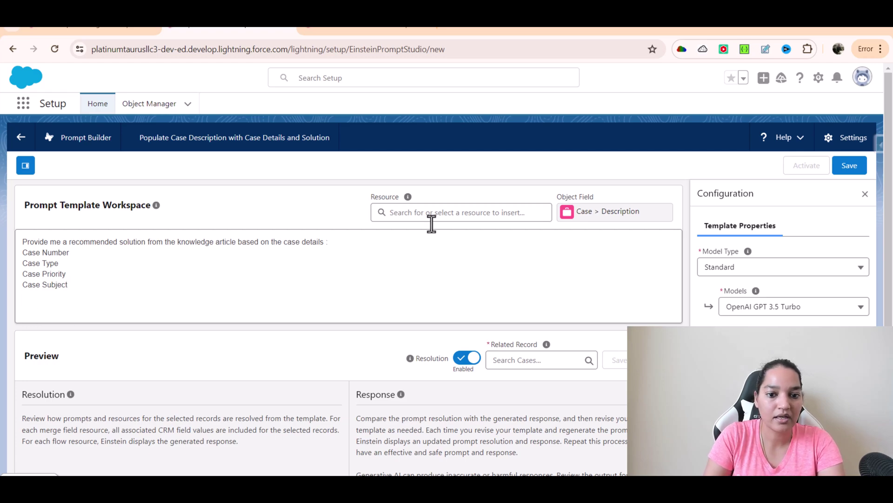
{"action": "type", "text": "S"}
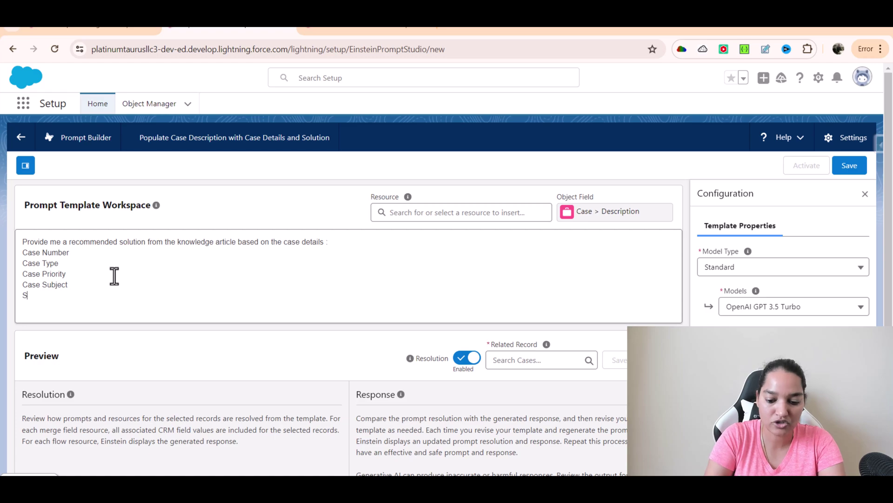
{"action": "type", "text": "olution :"}
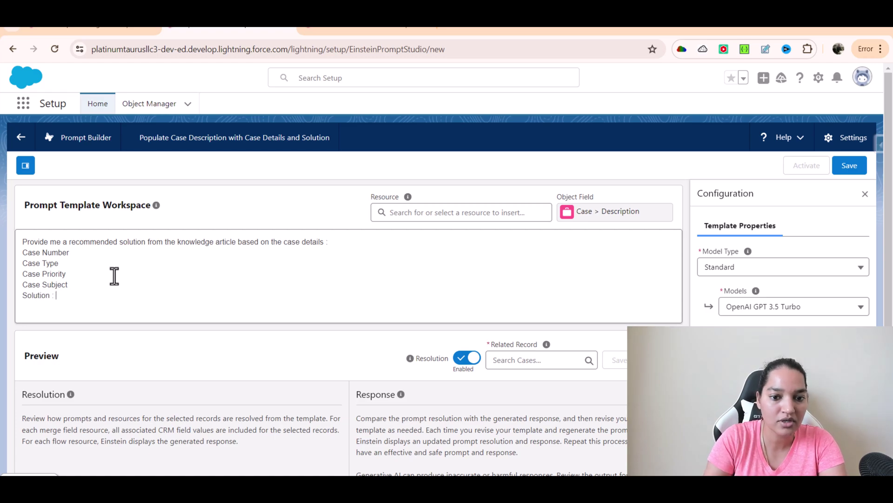
- Insert the Flows resource Pass_Case_Solutions_to_Prompt_Template after the 'Solution :' label
{"action": "left_click", "coordinate": [401, 214]}
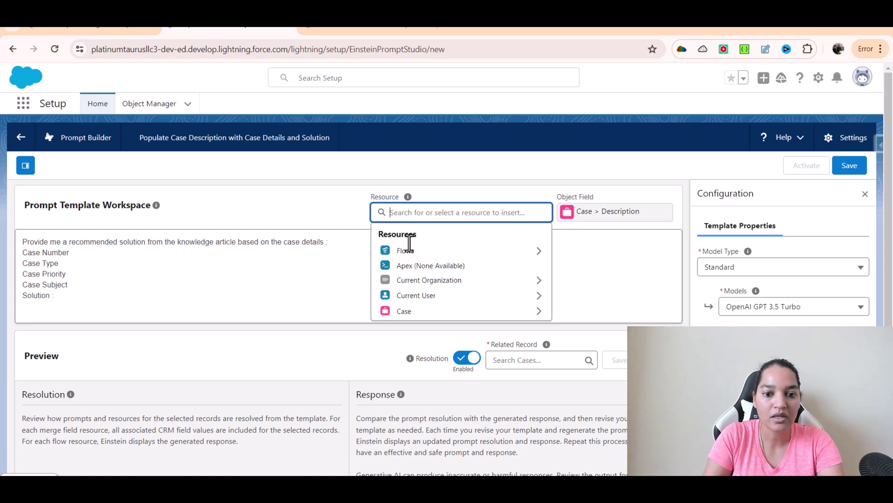
{"action": "left_click", "coordinate": [72, 294]}
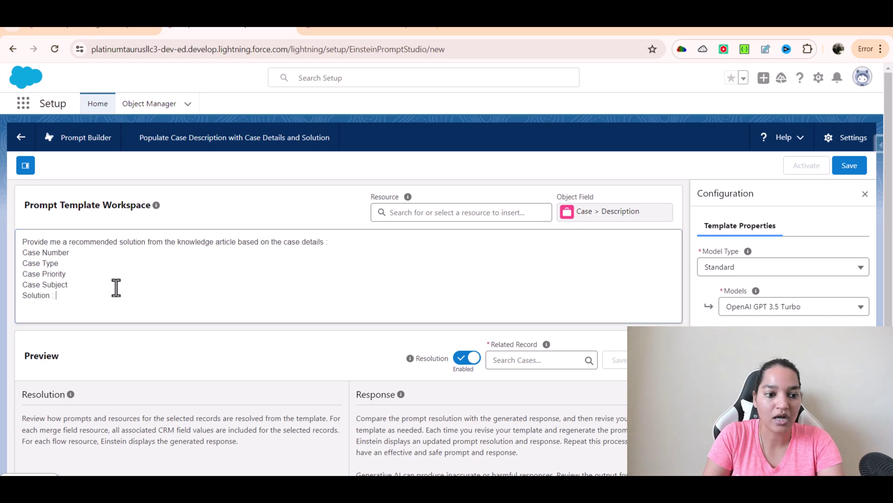
{"action": "left_click", "coordinate": [418, 214]}
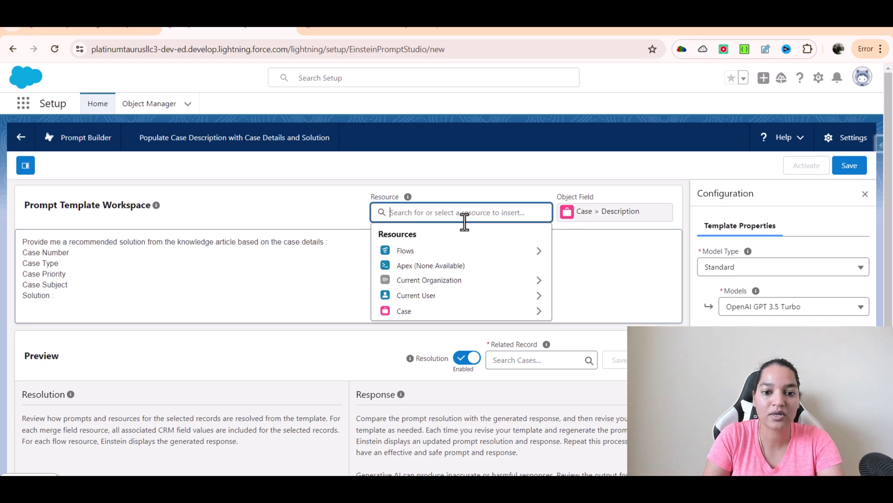
{"action": "left_click", "coordinate": [452, 254]}
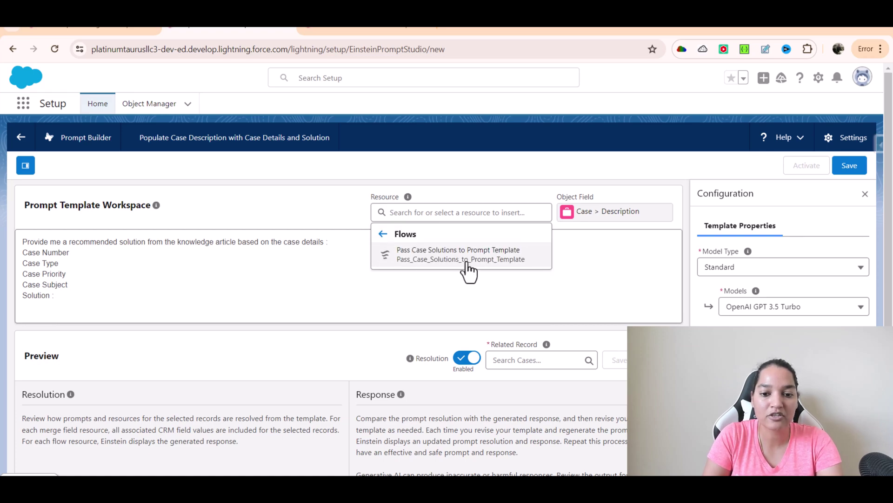
{"action": "left_click", "coordinate": [490, 266]}
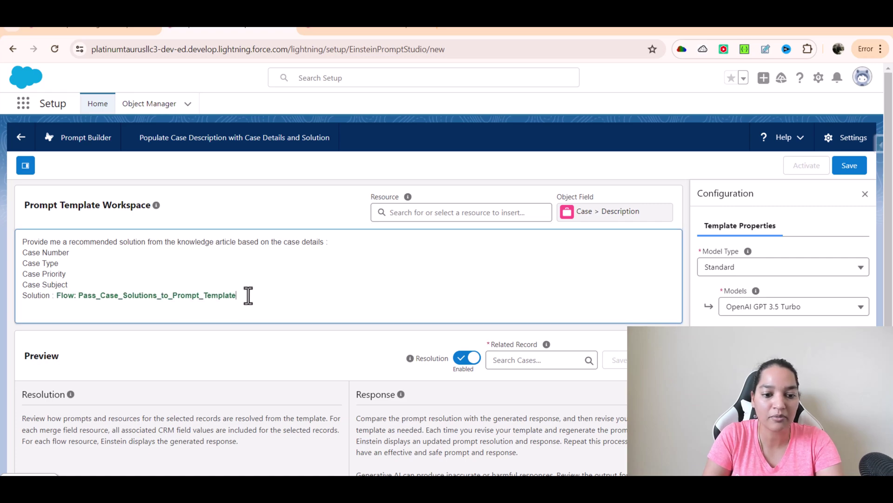
{"action": "left_click_drag", "start_coordinate": [247, 295], "coordinate": [52, 278]}
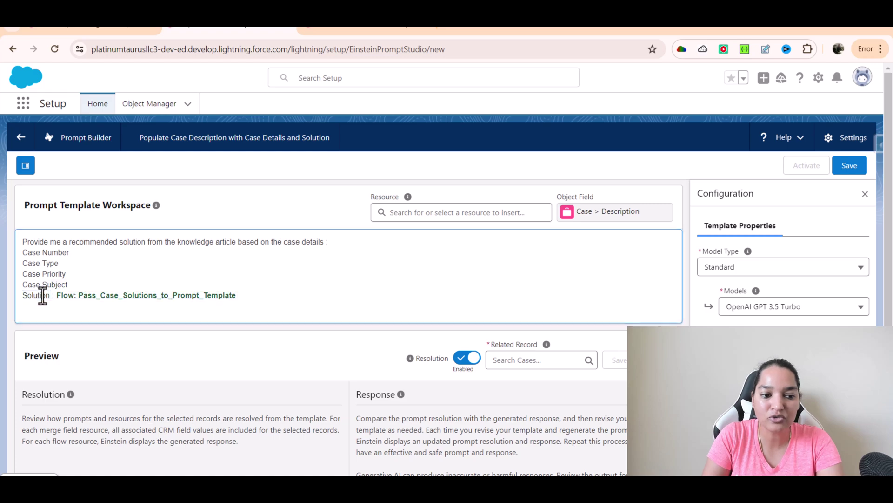
{"action": "double_click", "coordinate": [41, 295]}
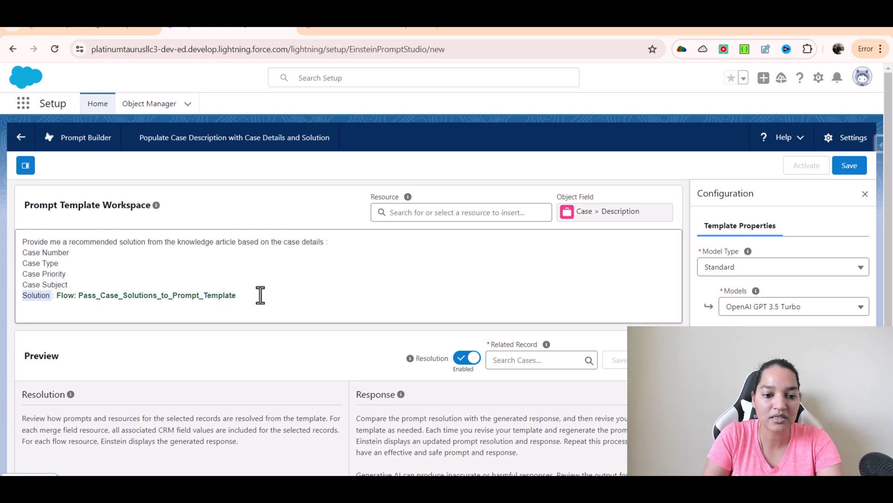
{"action": "left_click_drag", "start_coordinate": [259, 295], "coordinate": [55, 287]}
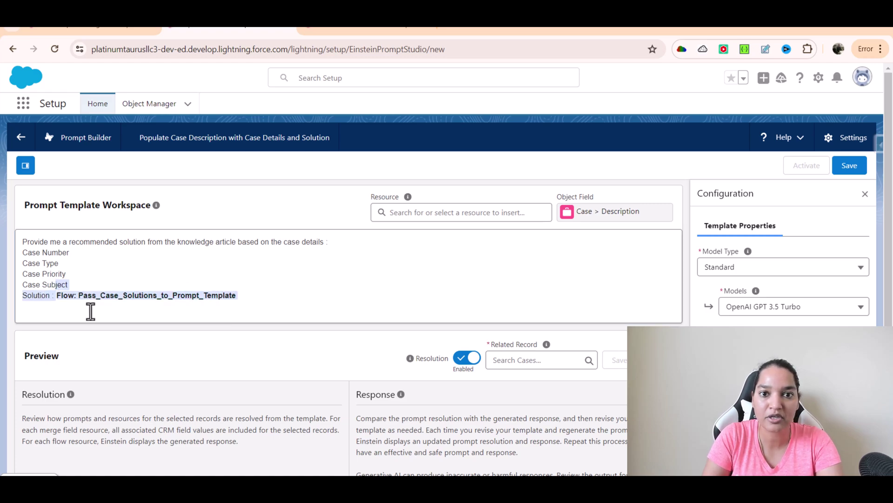
{"action": "left_click", "coordinate": [136, 311]}
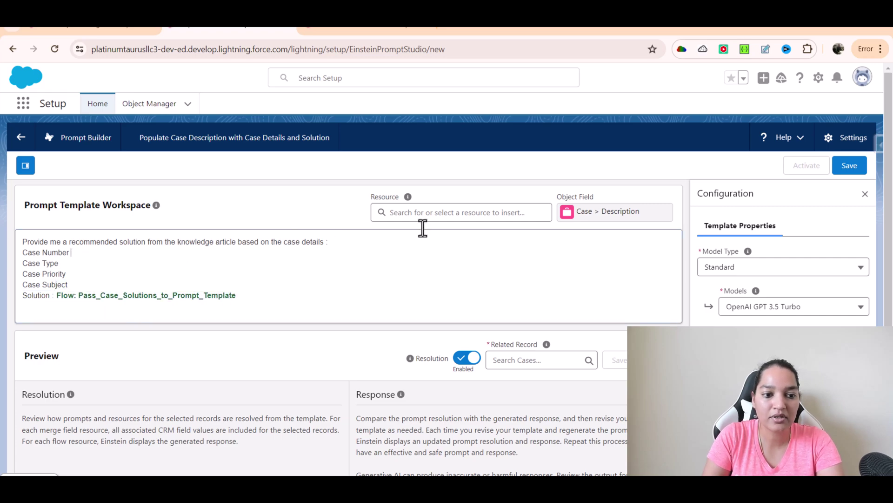
- Insert the Case Number and Case Type merge fields on their prompt lines
{"action": "left_click", "coordinate": [470, 212]}
{"action": "type", "text": "Case"}
{"action": "left_click", "coordinate": [410, 252]}
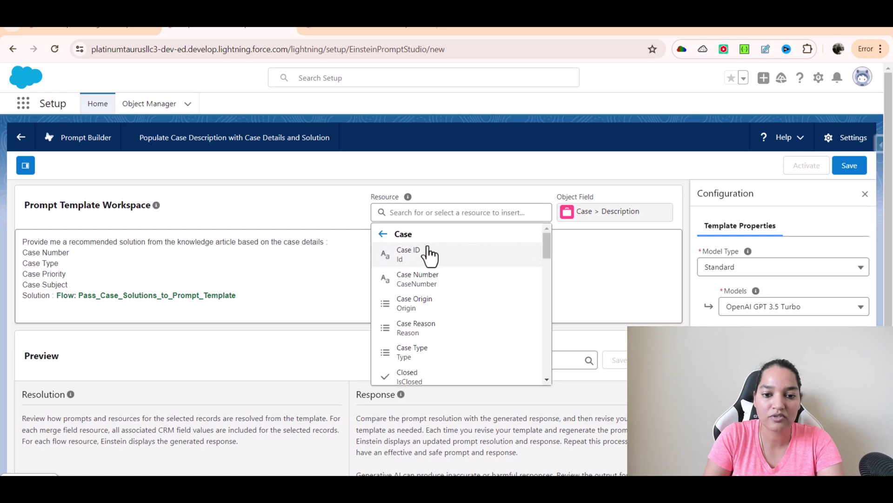
{"action": "left_click", "coordinate": [429, 213]}
{"action": "type", "text": "Num"}
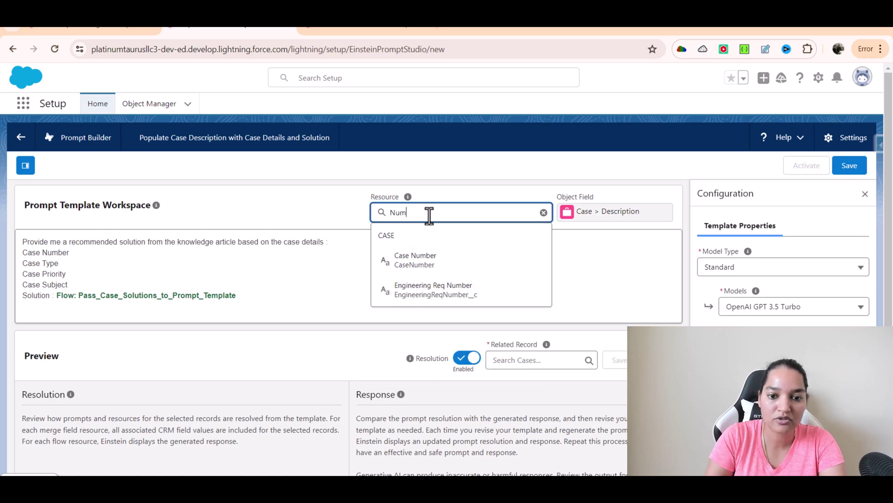
{"action": "left_click", "coordinate": [431, 263]}
{"action": "left_click", "coordinate": [100, 267]}
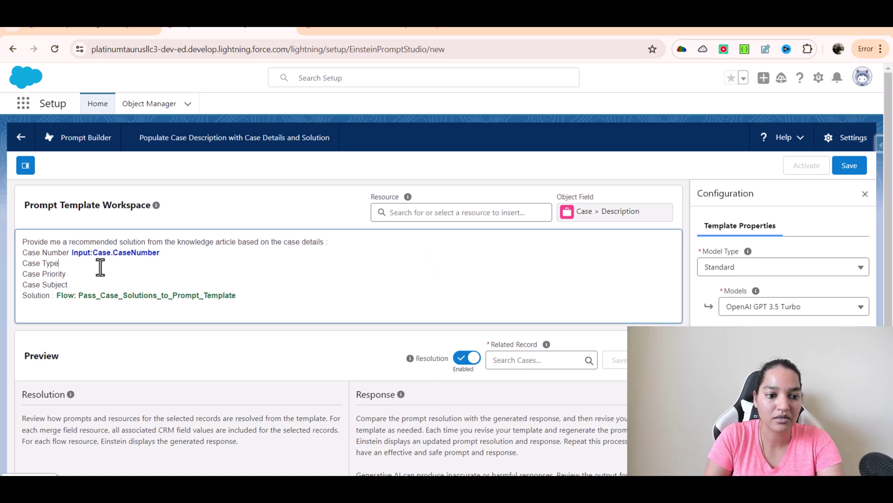
{"action": "left_click", "coordinate": [438, 212]}
{"action": "type", "text": "Cas"}
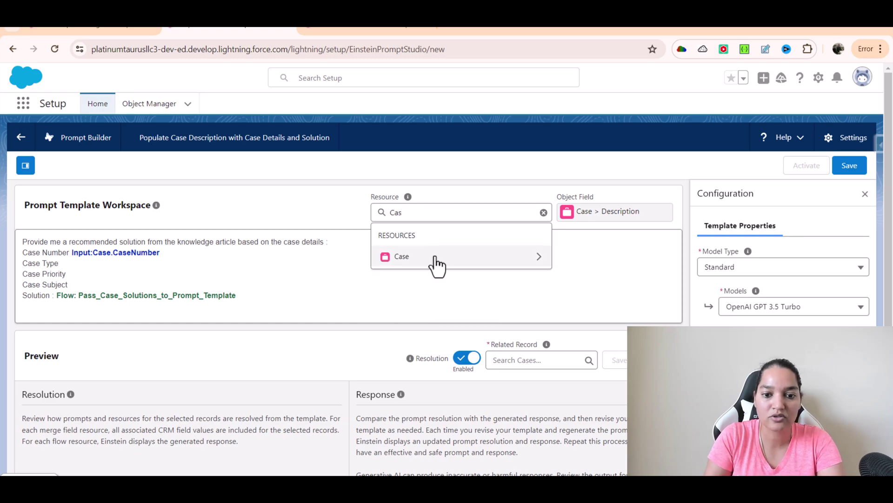
{"action": "left_click", "coordinate": [432, 257]}
{"action": "left_click", "coordinate": [434, 214]}
{"action": "type", "text": "Ty"}
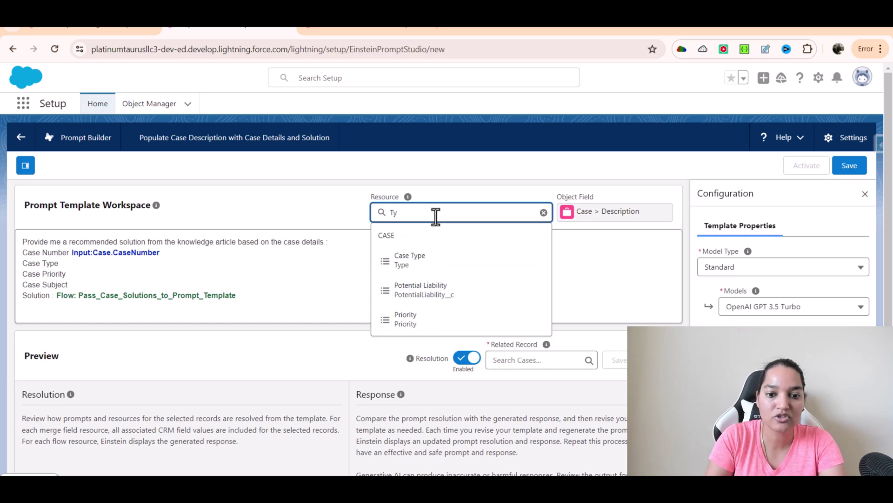
{"action": "left_click", "coordinate": [432, 261]}
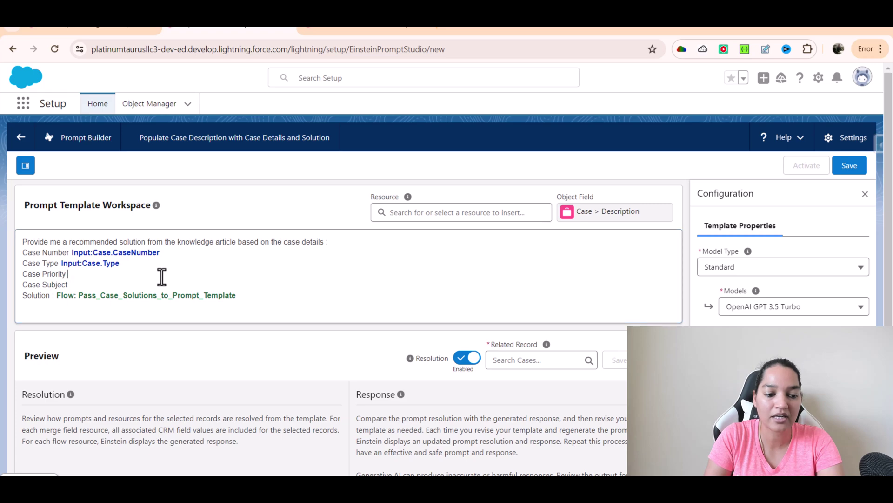
- Insert the Priority and Subject merge fields after the Case Priority and Case Subject lines
{"action": "left_click", "coordinate": [477, 214]}
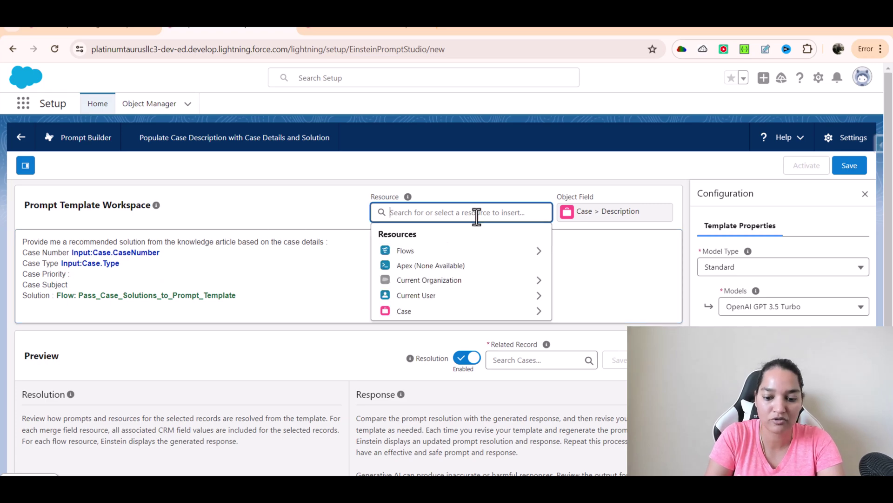
{"action": "type", "text": "Cas"}
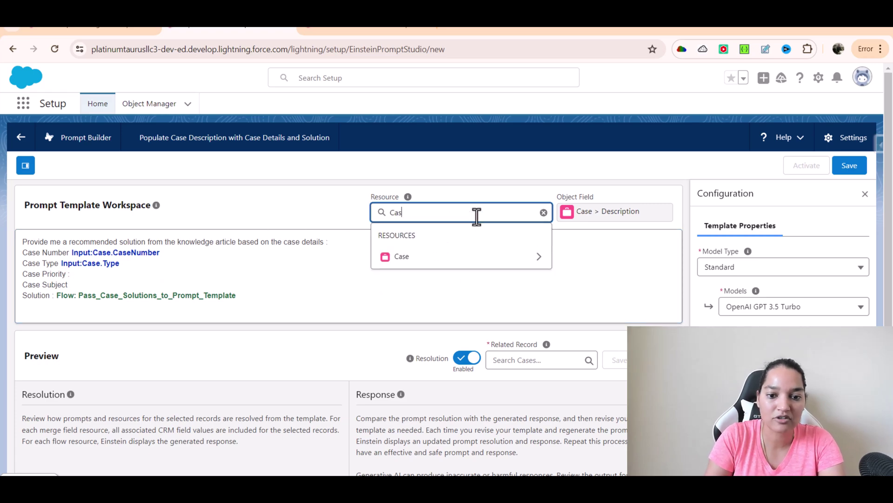
{"action": "left_click", "coordinate": [425, 255]}
{"action": "type", "text": "Pri"}
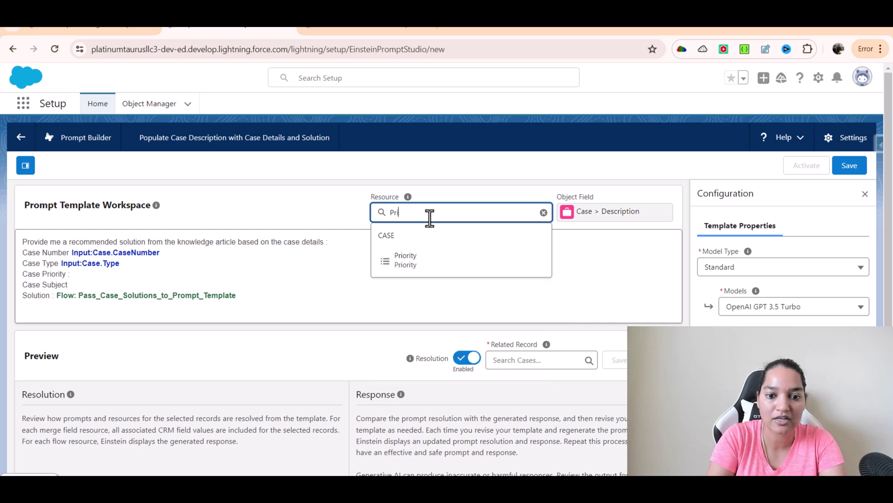
{"action": "left_click", "coordinate": [450, 266]}
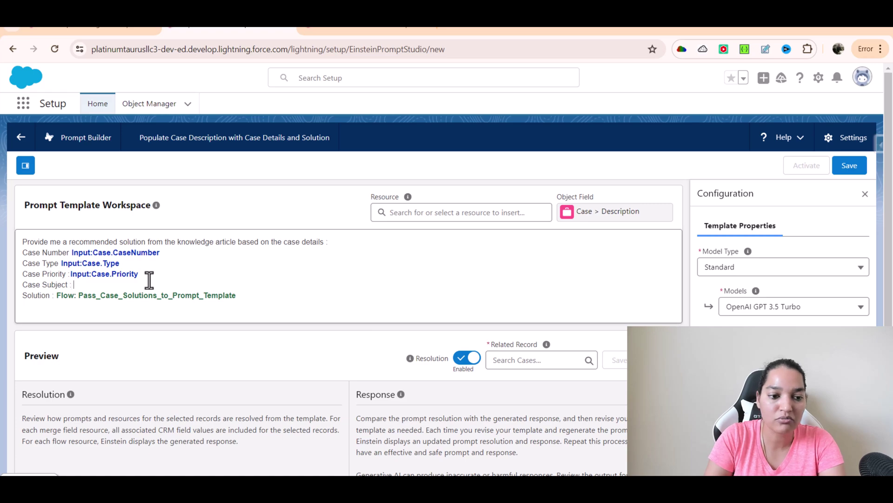
{"action": "left_click", "coordinate": [424, 212]}
{"action": "type", "text": "c"}
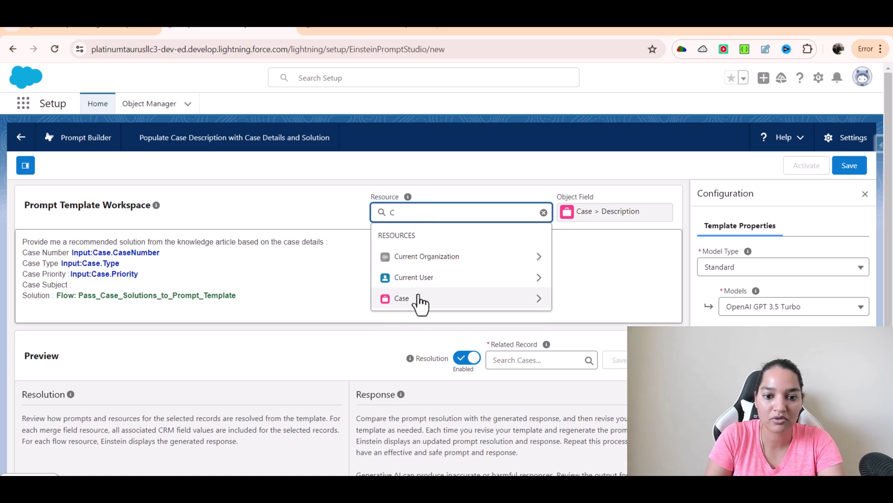
{"action": "left_click", "coordinate": [419, 298]}
{"action": "type", "text": "Sub"}
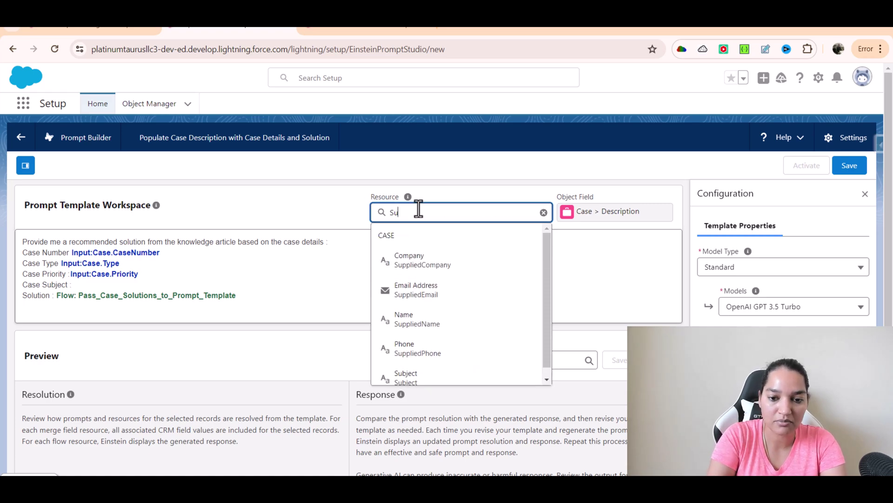
{"action": "left_click", "coordinate": [428, 262]}
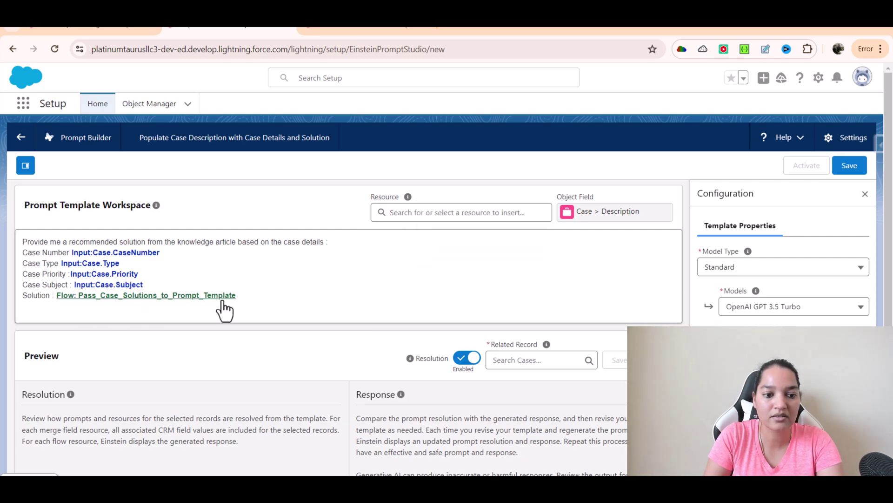
{"action": "left_click_drag", "start_coordinate": [230, 300], "coordinate": [3, 295]}
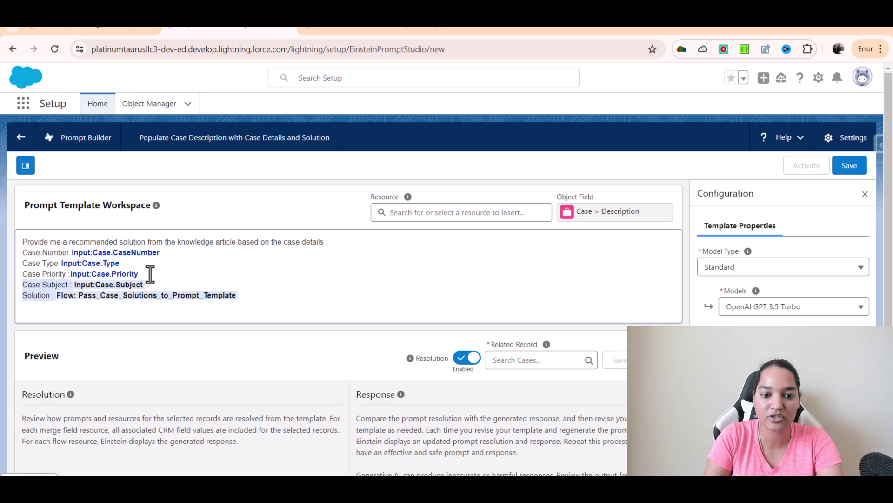
- Save the prompt template and activate it as Version 1
{"action": "left_click", "coordinate": [292, 295]}
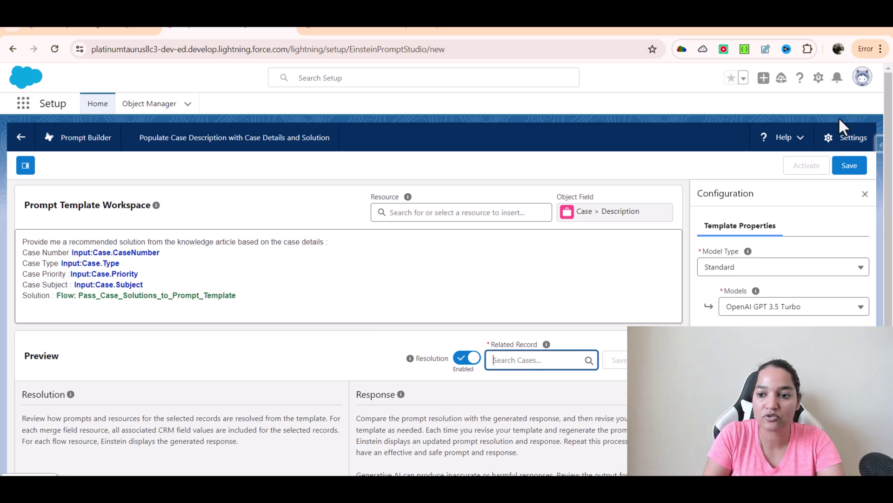
{"action": "left_click", "coordinate": [849, 167]}
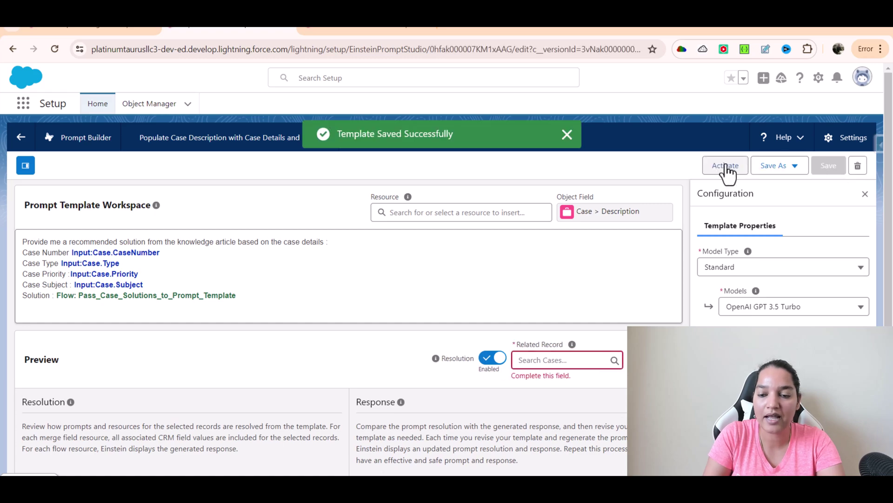
{"action": "left_click", "coordinate": [726, 169]}
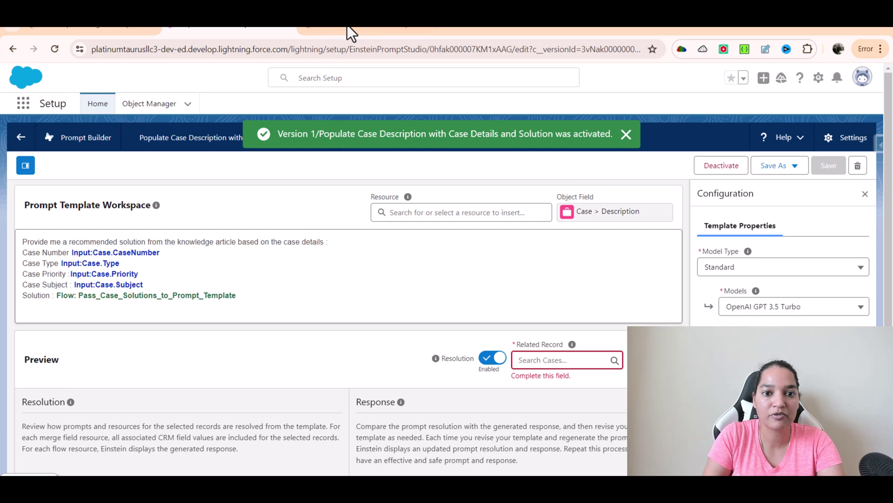
- Review article KA-005's issue type, then start a new case from the Cases list
{"action": "left_click", "coordinate": [107, 27]}
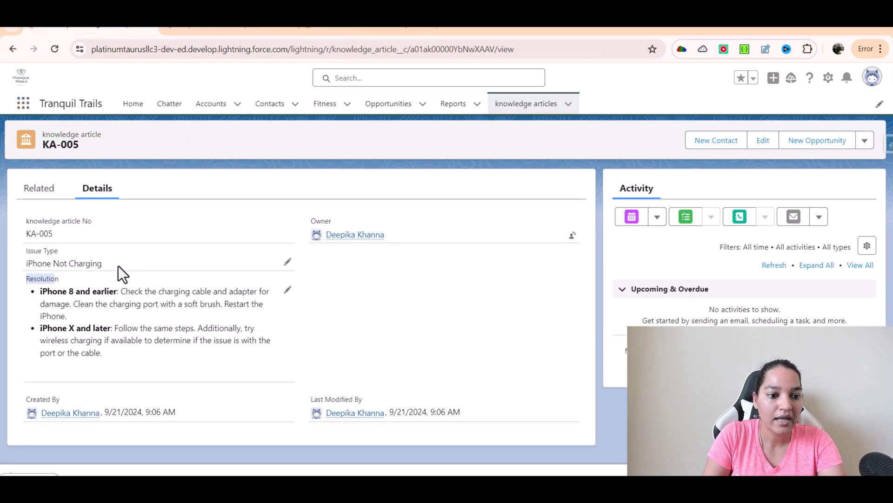
{"action": "left_click_drag", "start_coordinate": [118, 266], "coordinate": [45, 264]}
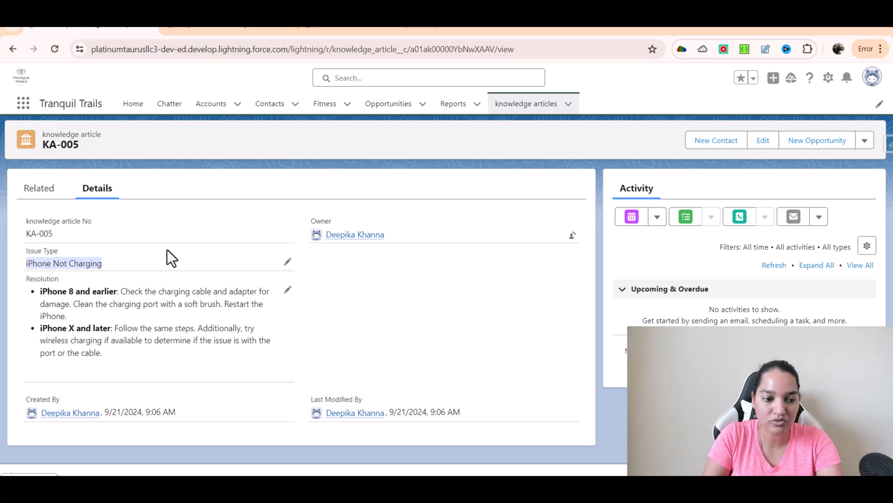
{"action": "left_click", "coordinate": [23, 103]}
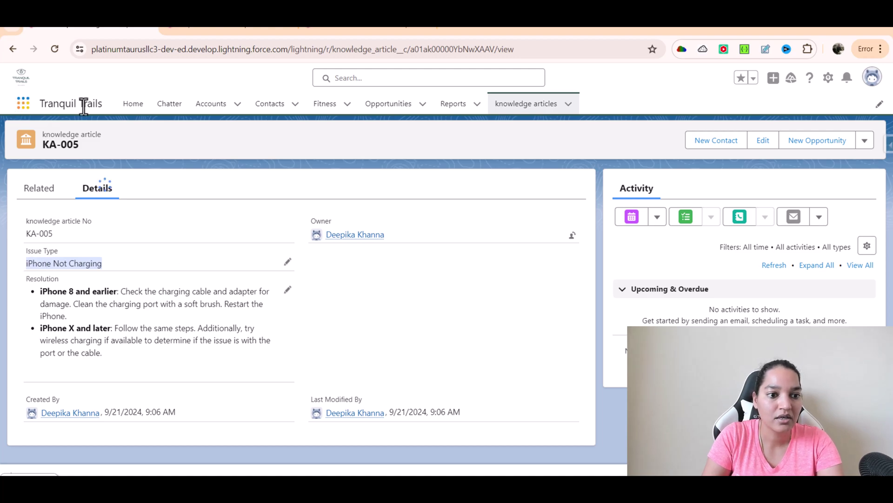
{"action": "type", "text": "Case"}
{"action": "left_click", "coordinate": [52, 230]}
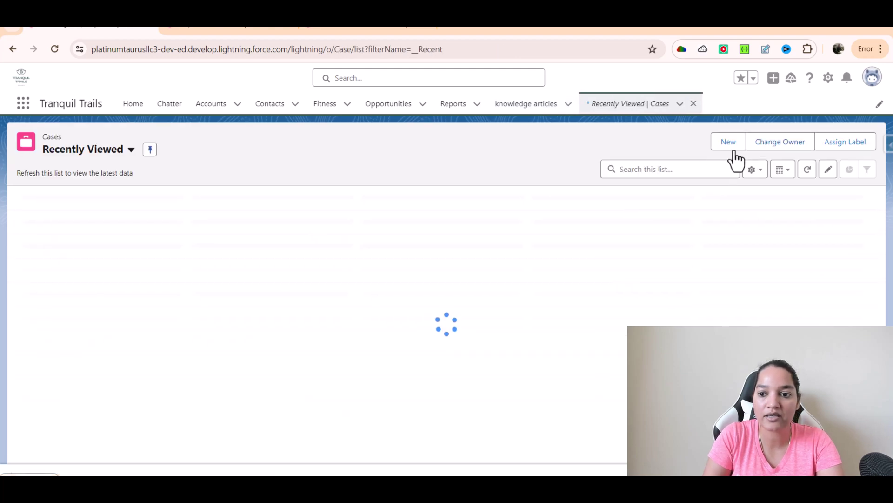
{"action": "left_click", "coordinate": [730, 146]}
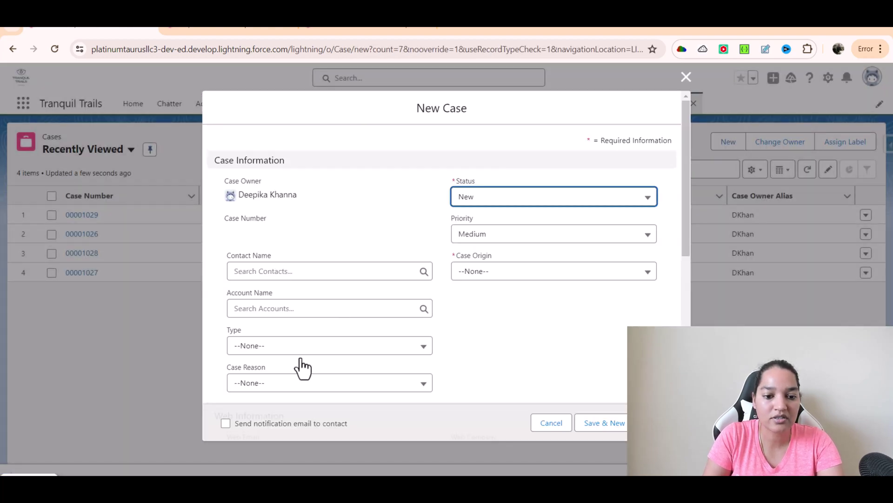
- Enter subject 'iPhone Not Charging', priority High and case origin Email
{"action": "scroll", "coordinate": [299, 367], "scroll_direction": "down", "scroll_amount": 5}
{"action": "scroll", "coordinate": [242, 368], "scroll_direction": "down", "scroll_amount": 3}
{"action": "left_click", "coordinate": [247, 313]}
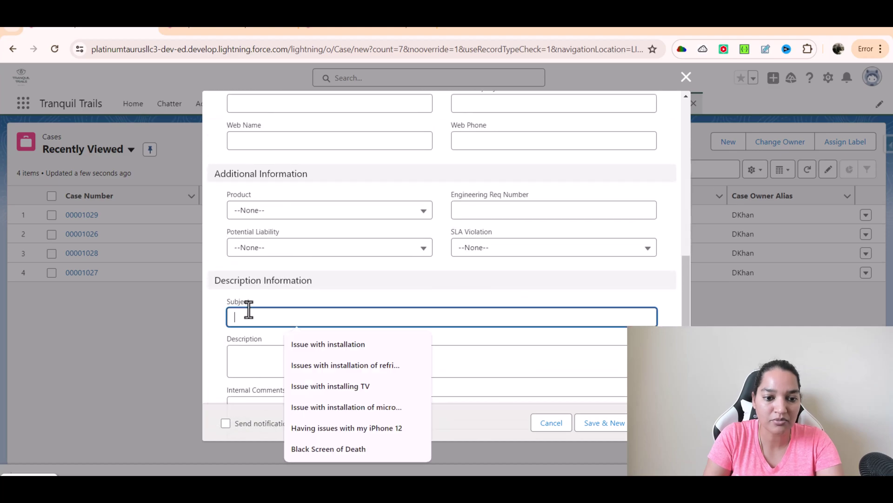
{"action": "type", "text": "iPhone Not Charging"}
{"action": "left_click", "coordinate": [311, 352]}
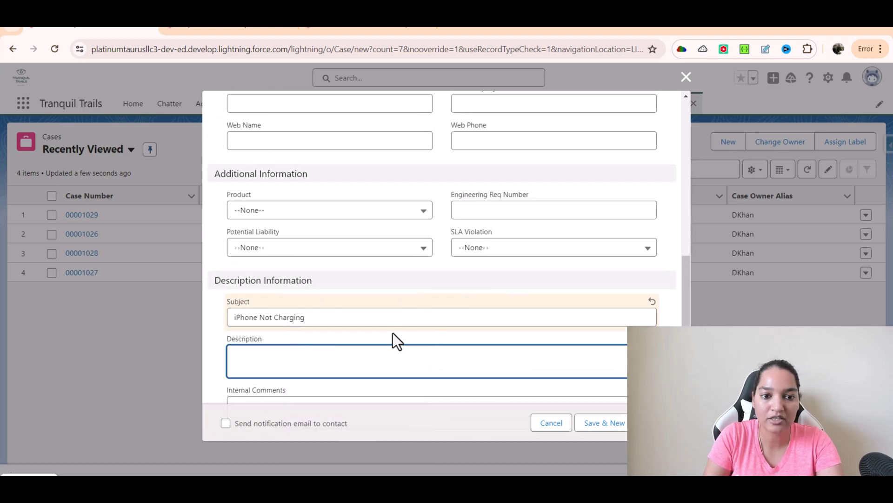
{"action": "scroll", "coordinate": [395, 341], "scroll_direction": "up", "scroll_amount": 3}
{"action": "scroll", "coordinate": [394, 341], "scroll_direction": "up", "scroll_amount": 5}
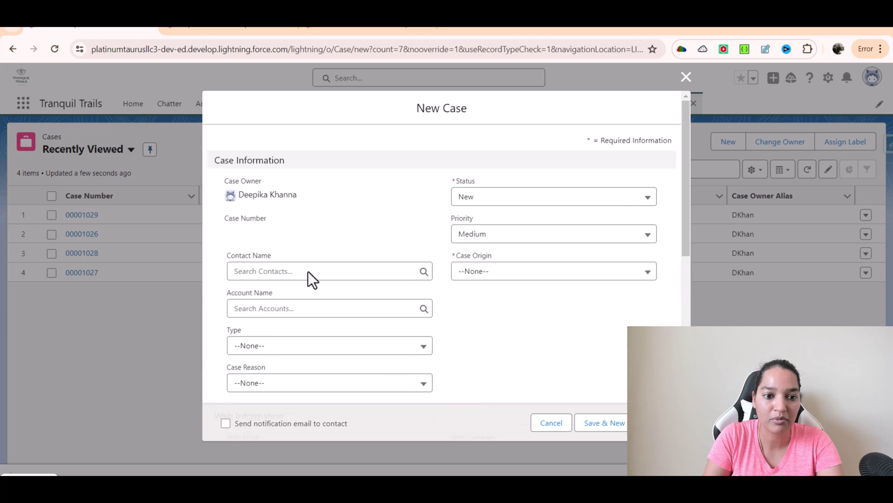
{"action": "left_click", "coordinate": [494, 235]}
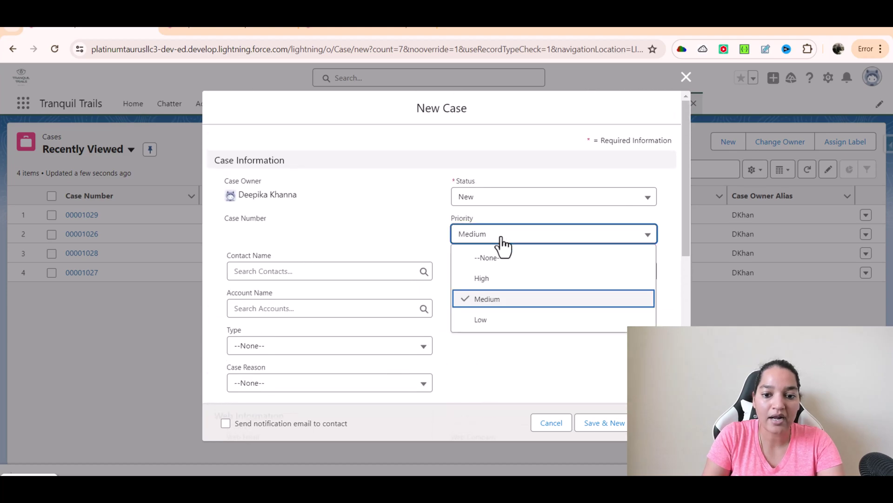
{"action": "left_click", "coordinate": [488, 276]}
{"action": "left_click", "coordinate": [487, 275]}
{"action": "left_click", "coordinate": [480, 335]}
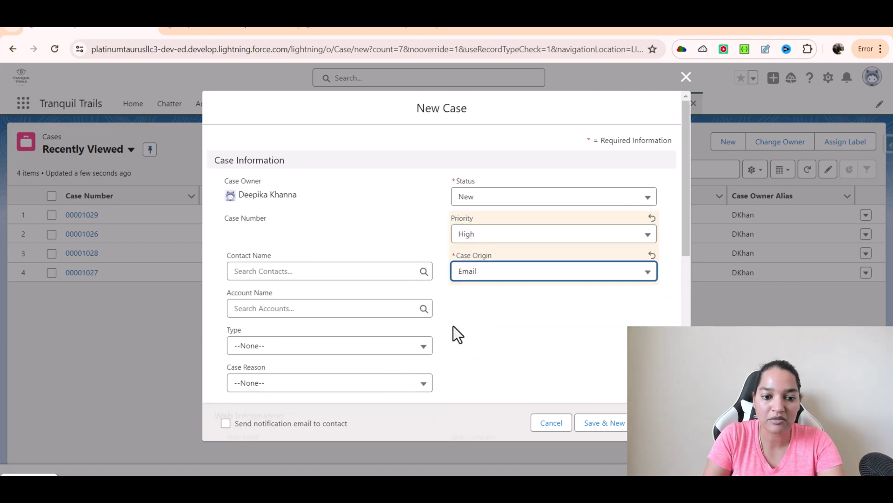
- Link the recent contact and its account, with type Mechanical and reason Performance
{"action": "left_click", "coordinate": [294, 272]}
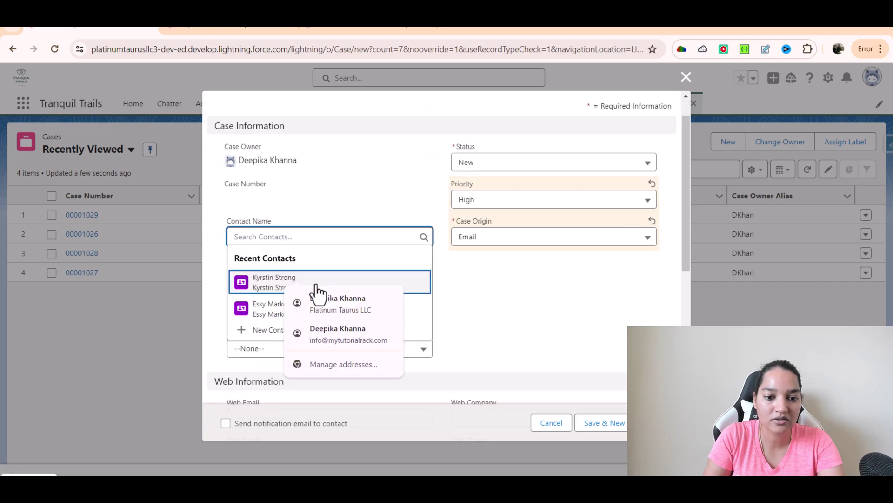
{"action": "left_click", "coordinate": [292, 275]}
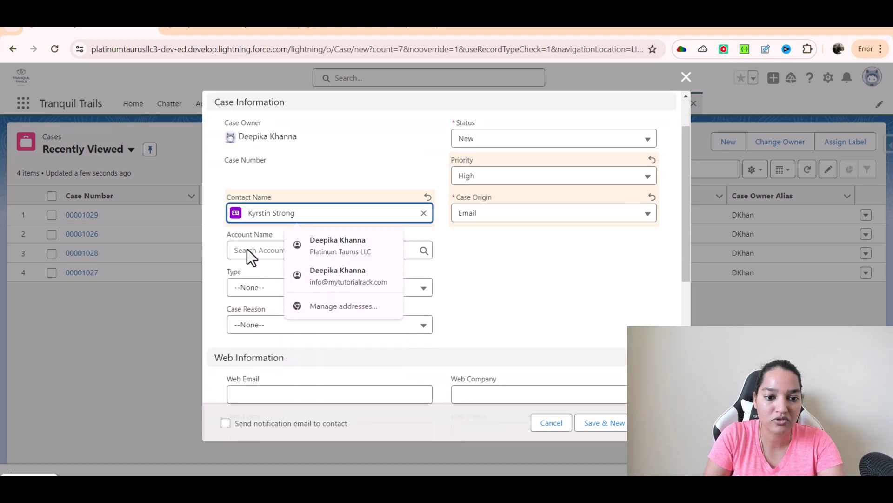
{"action": "left_click", "coordinate": [273, 250]}
{"action": "left_click", "coordinate": [289, 295]}
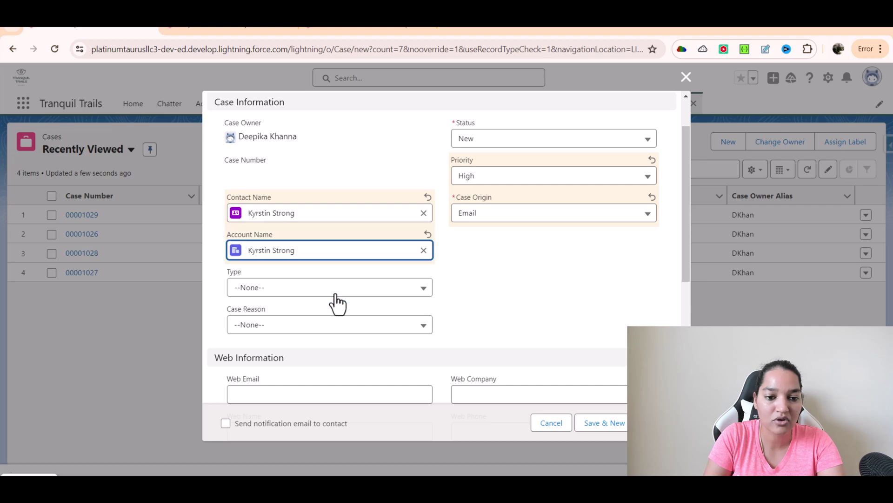
{"action": "left_click", "coordinate": [282, 291]}
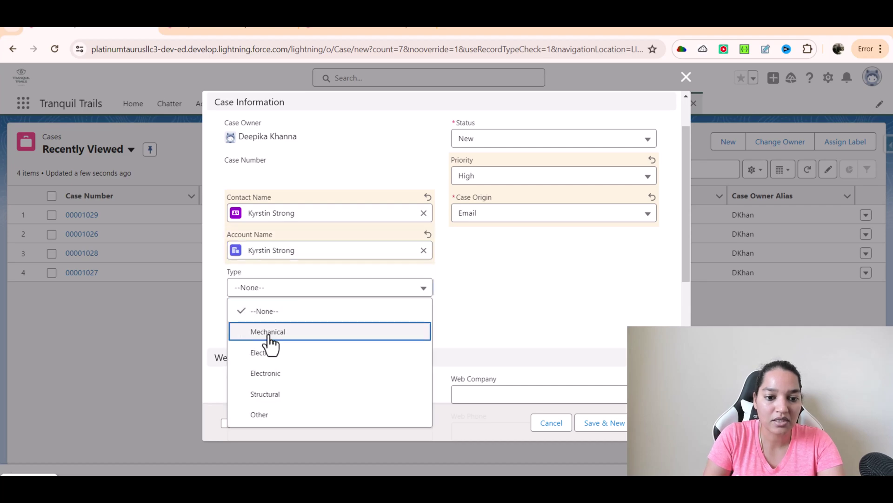
{"action": "left_click", "coordinate": [274, 331]}
{"action": "scroll", "coordinate": [279, 328], "scroll_direction": "down", "scroll_amount": 3}
{"action": "left_click", "coordinate": [263, 209]}
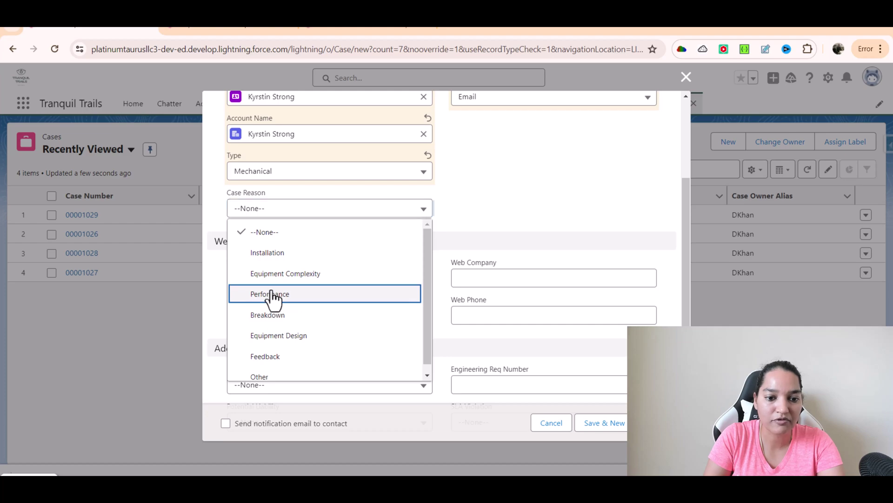
{"action": "left_click", "coordinate": [270, 294]}
- Leave Product as --None--, save the case, and note its number 00001030
{"action": "scroll", "coordinate": [337, 270], "scroll_direction": "down", "scroll_amount": 4}
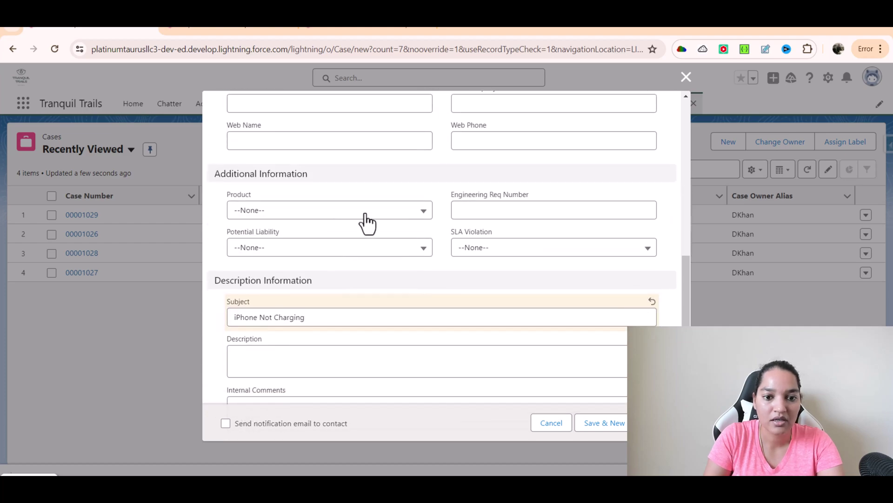
{"action": "left_click", "coordinate": [365, 215]}
{"action": "left_click", "coordinate": [328, 212]}
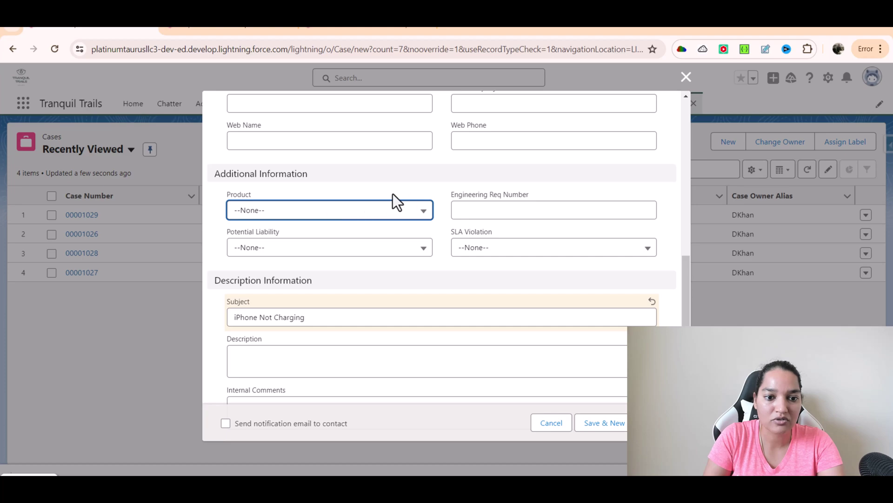
{"action": "scroll", "coordinate": [372, 310], "scroll_direction": "down", "scroll_amount": 1}
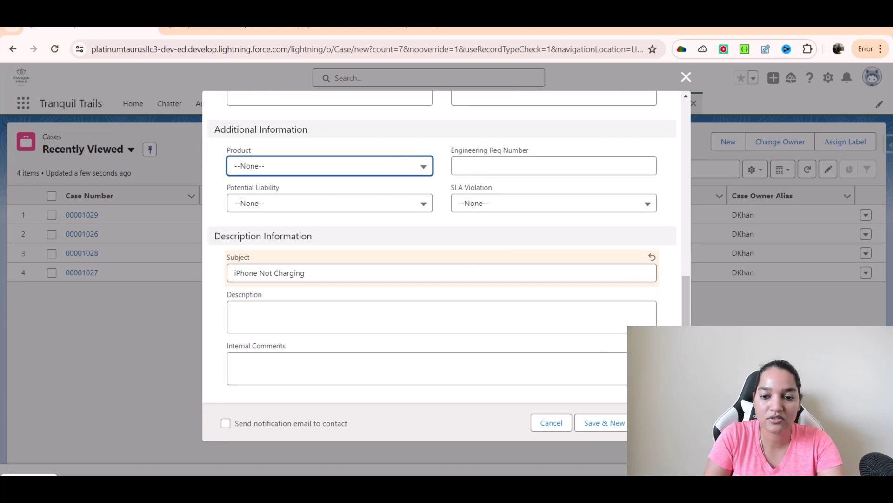
{"action": "left_click", "coordinate": [649, 423]}
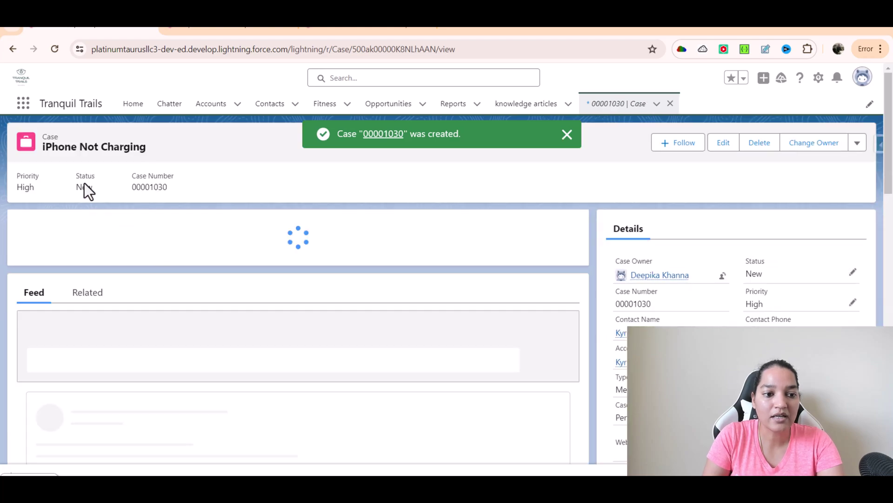
{"action": "triple_click", "coordinate": [80, 147]}
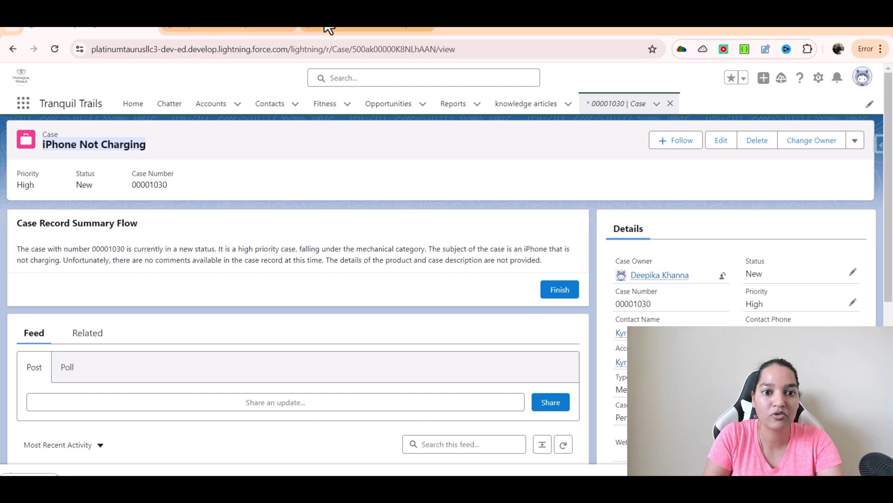
{"action": "double_click", "coordinate": [149, 185]}
{"action": "key", "text": "ctrl+c"}
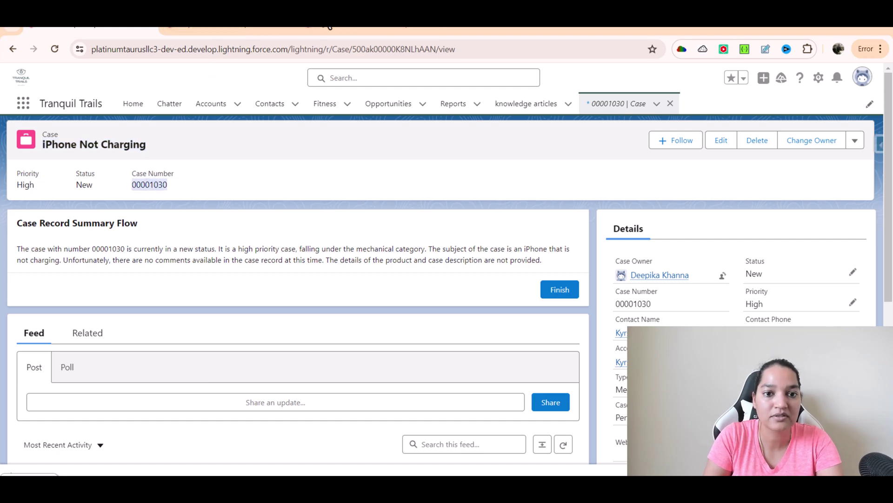
{"action": "left_click", "coordinate": [339, 32]}
- Set case 00001030 as the preview record and switch the model to OpenAI GPT 4
{"action": "left_click", "coordinate": [252, 31]}
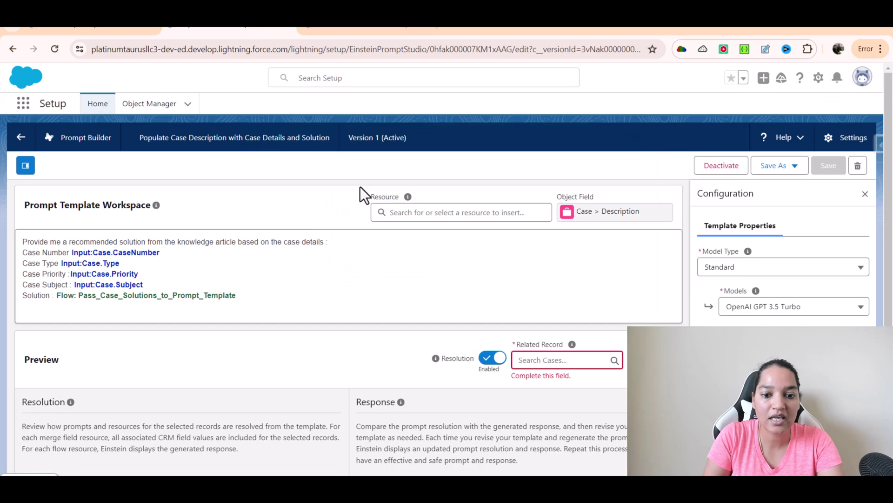
{"action": "left_click", "coordinate": [559, 360]}
{"action": "key", "text": "ctrl+v"}
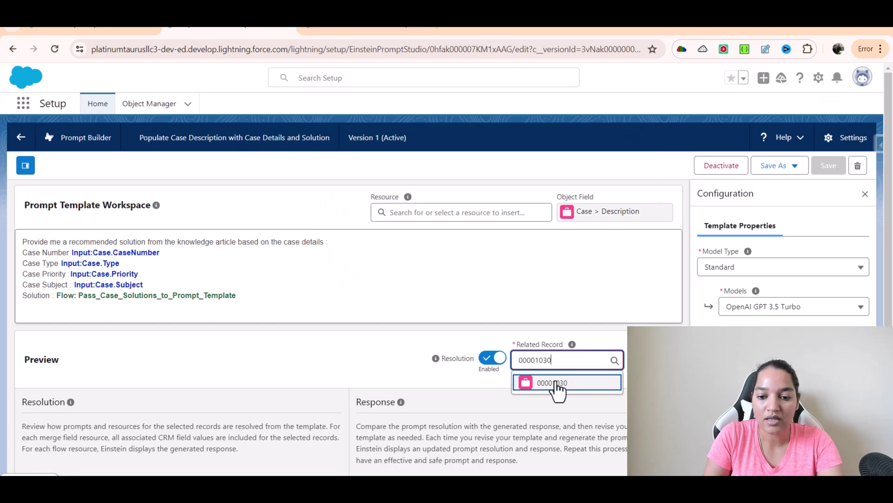
{"action": "left_click", "coordinate": [553, 382]}
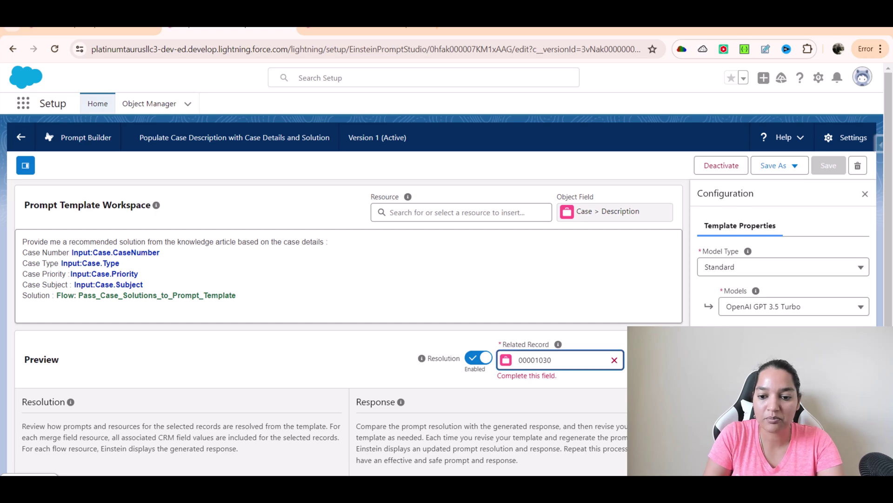
{"action": "left_click", "coordinate": [808, 315]}
{"action": "scroll", "coordinate": [815, 410], "scroll_direction": "down", "scroll_amount": 3}
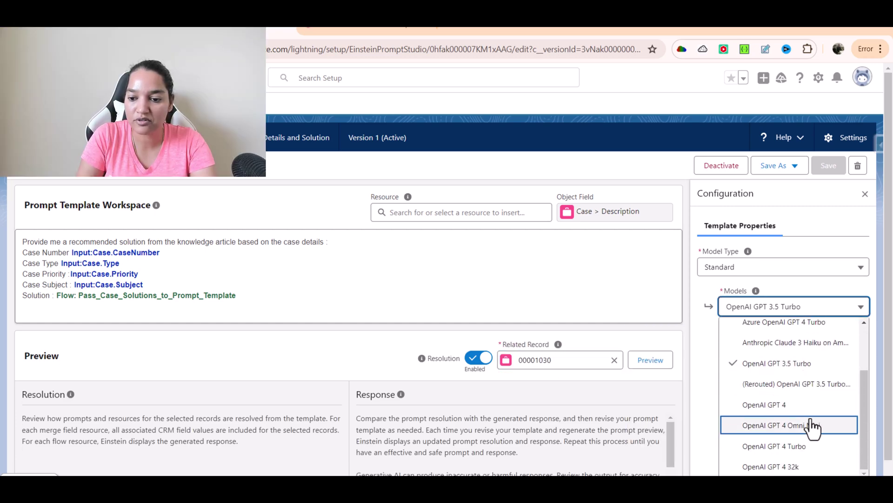
{"action": "left_click", "coordinate": [791, 415]}
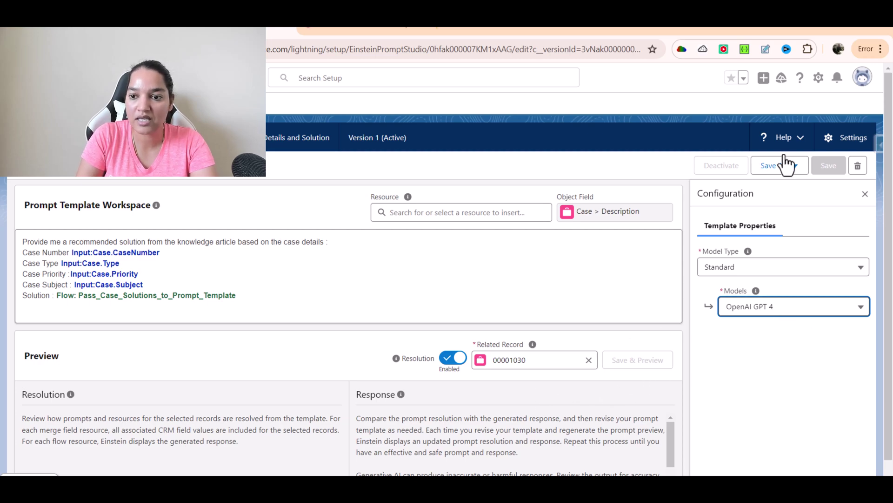
- Save the template as a new Version 2 and activate it
{"action": "left_click", "coordinate": [785, 166]}
{"action": "key", "text": "Escape"}
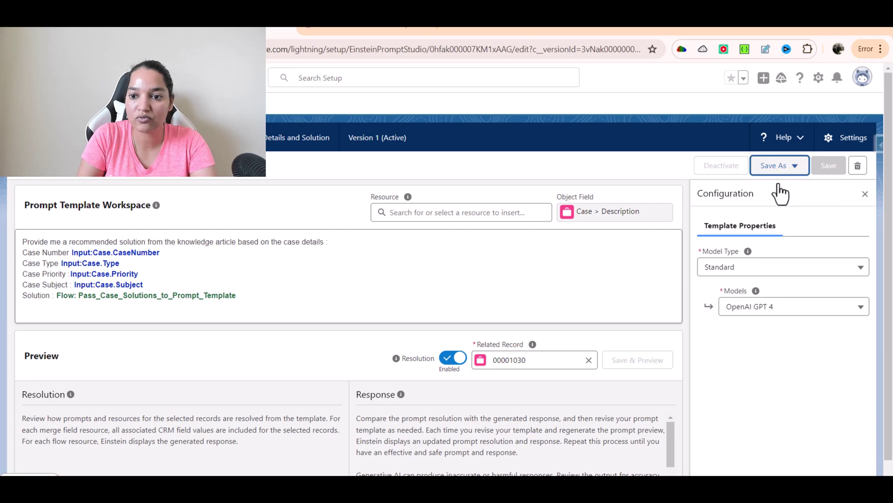
{"action": "left_click", "coordinate": [724, 167]}
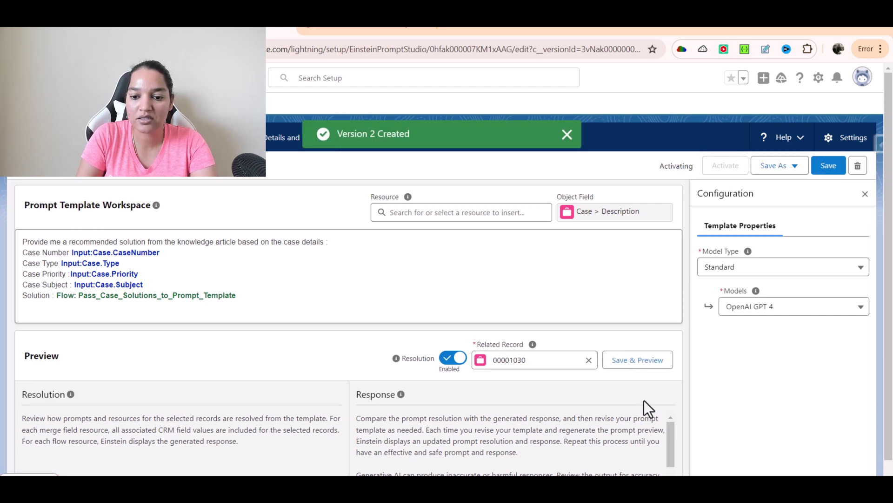
- Generate the preview response for case 00001030 and read the recommended solution
{"action": "left_click", "coordinate": [650, 360]}
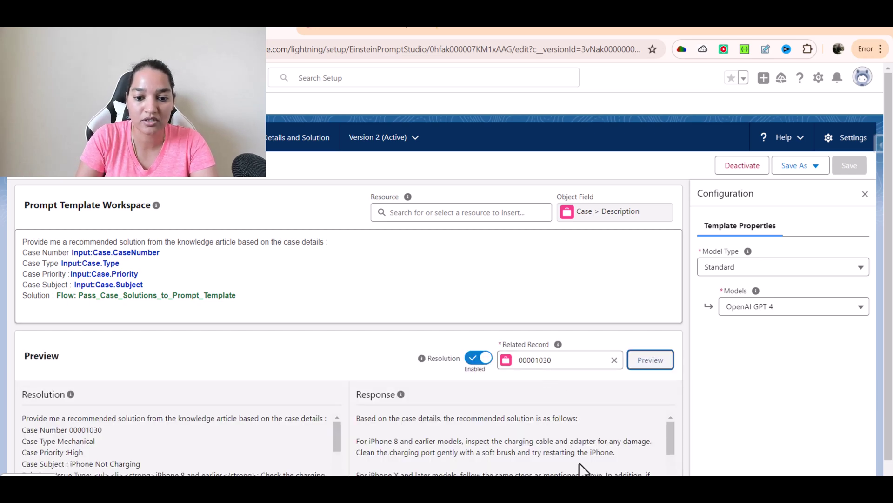
{"action": "scroll", "coordinate": [578, 464], "scroll_direction": "down", "scroll_amount": 2}
{"action": "scroll", "coordinate": [574, 467], "scroll_direction": "up", "scroll_amount": 2}
{"action": "scroll", "coordinate": [824, 348], "scroll_direction": "down", "scroll_amount": 1}
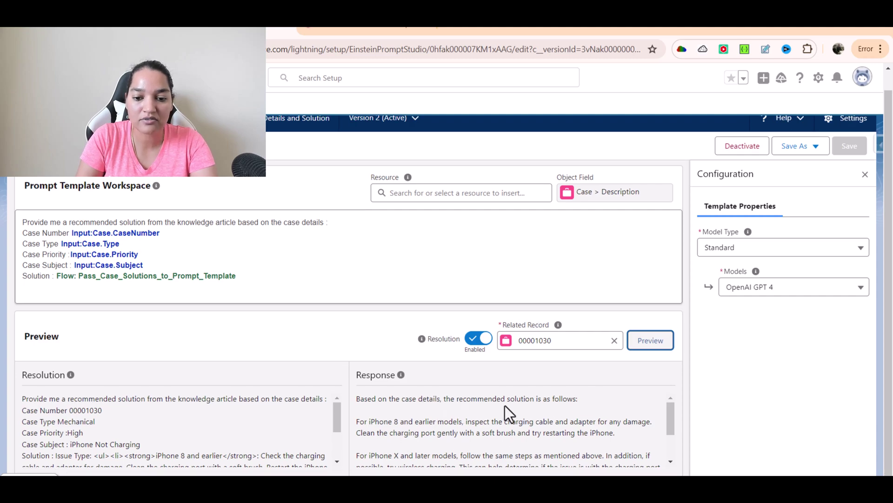
{"action": "scroll", "coordinate": [582, 406], "scroll_direction": "down", "scroll_amount": 2}
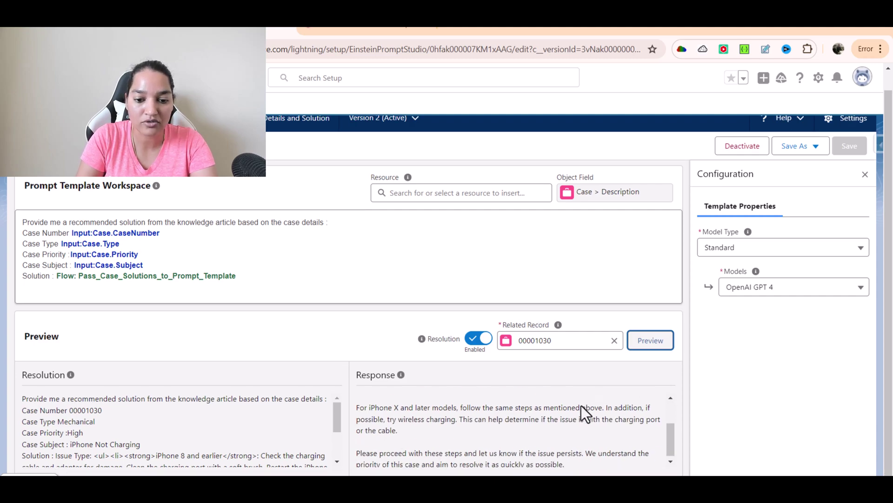
{"action": "scroll", "coordinate": [404, 423], "scroll_direction": "up", "scroll_amount": 2}
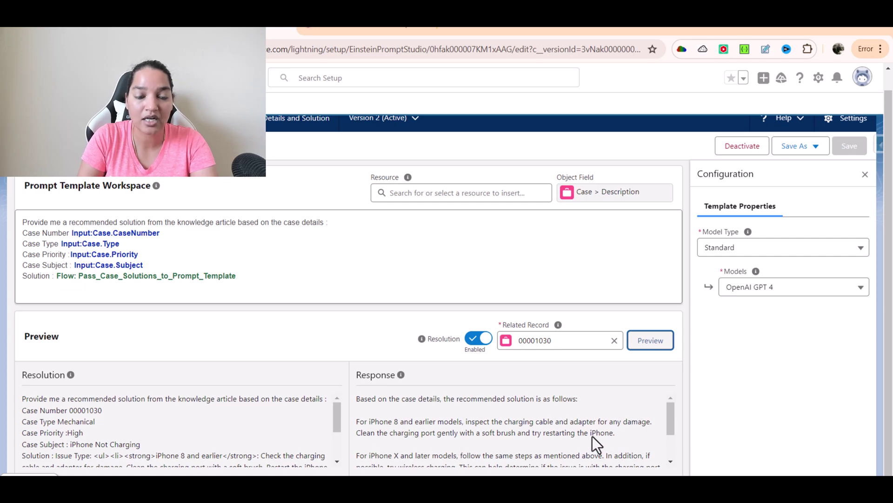
- Open the knowledge articles list in a new browser tab
{"action": "key", "text": "ctrl+Tab"}
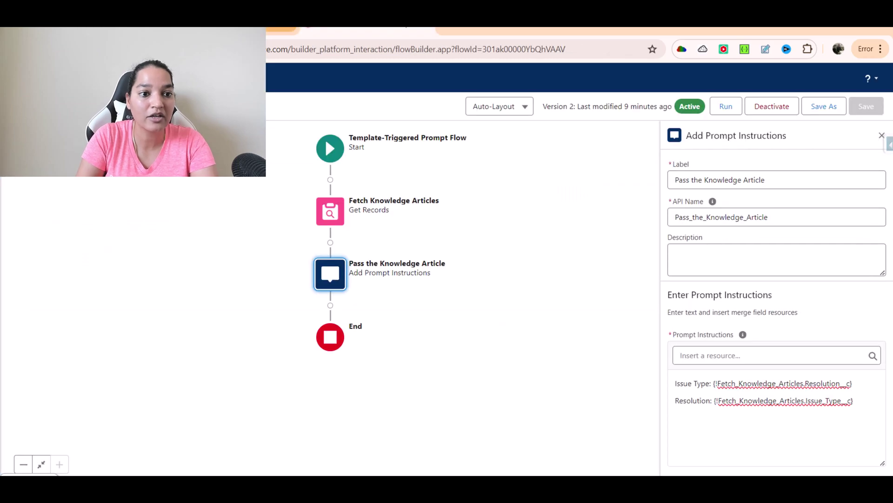
{"action": "key", "text": "ctrl+Tab"}
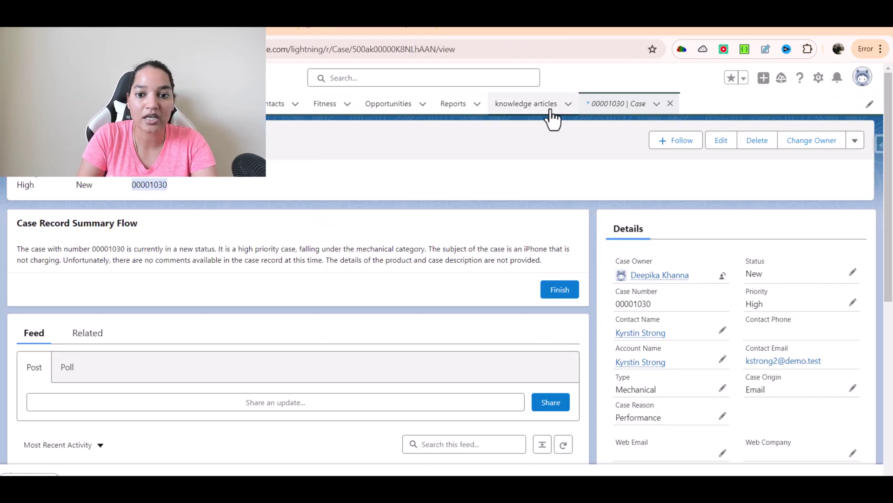
{"action": "right_click", "coordinate": [553, 112]}
{"action": "left_click", "coordinate": [573, 126]}
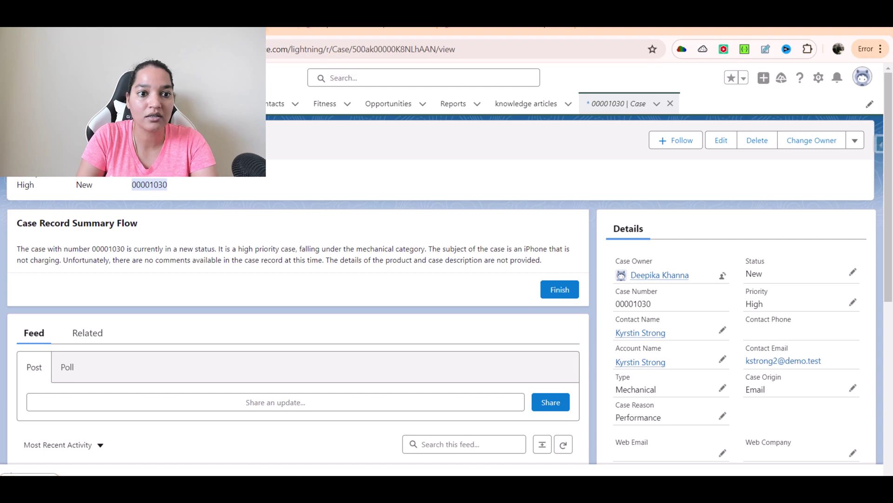
{"action": "key", "text": "ctrl+Tab"}
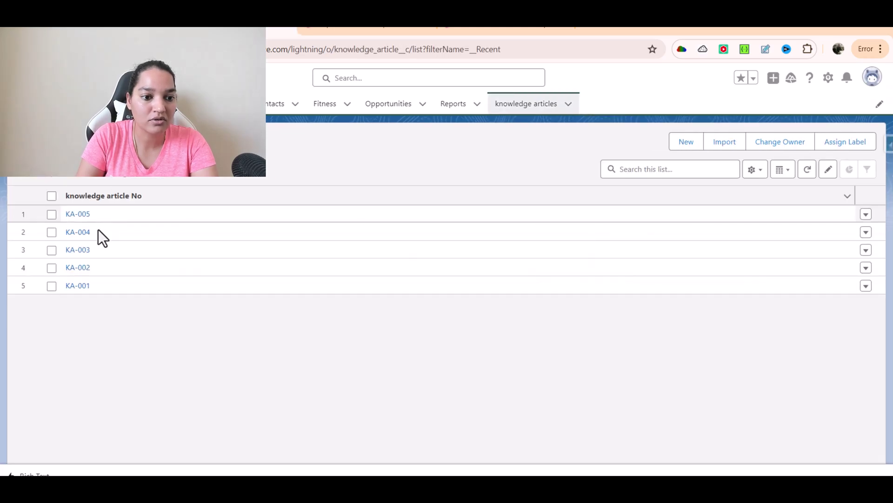
- Open article KA-005 and select its iPhone charging resolution text
{"action": "left_click", "coordinate": [80, 215]}
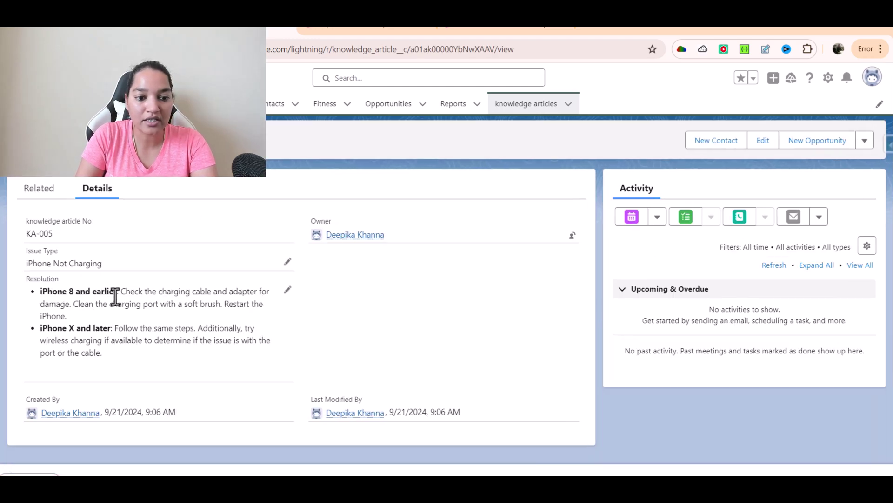
{"action": "left_click_drag", "start_coordinate": [115, 295], "coordinate": [278, 325]}
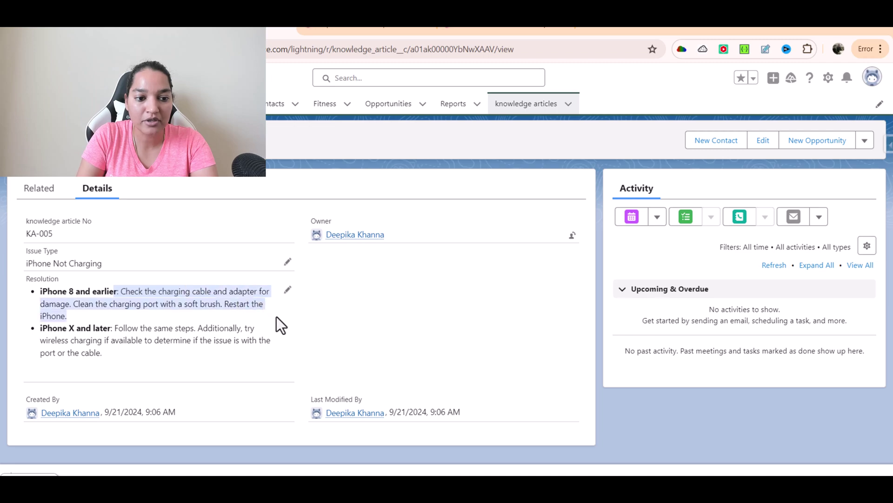
{"action": "left_click_drag", "start_coordinate": [136, 363], "coordinate": [33, 297]}
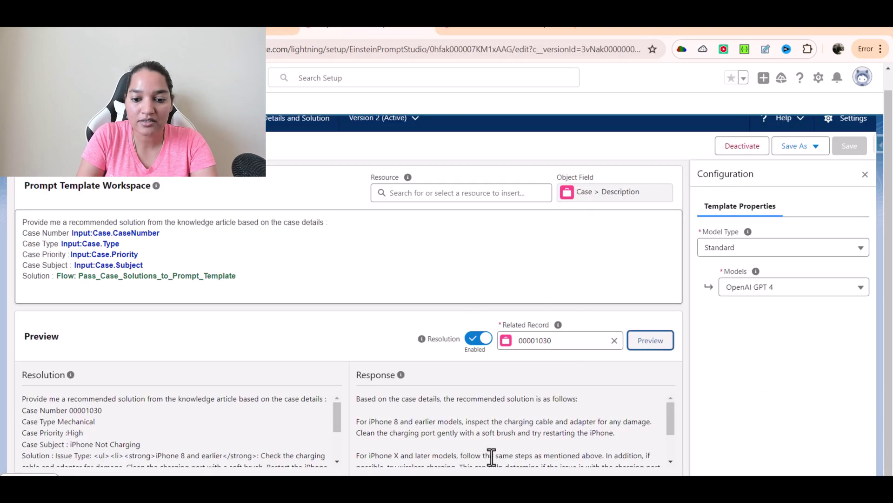
- Append 'Provide me the solution in 100 words only' to the end of the prompt's first line
{"action": "scroll", "coordinate": [420, 448], "scroll_direction": "down", "scroll_amount": 2}
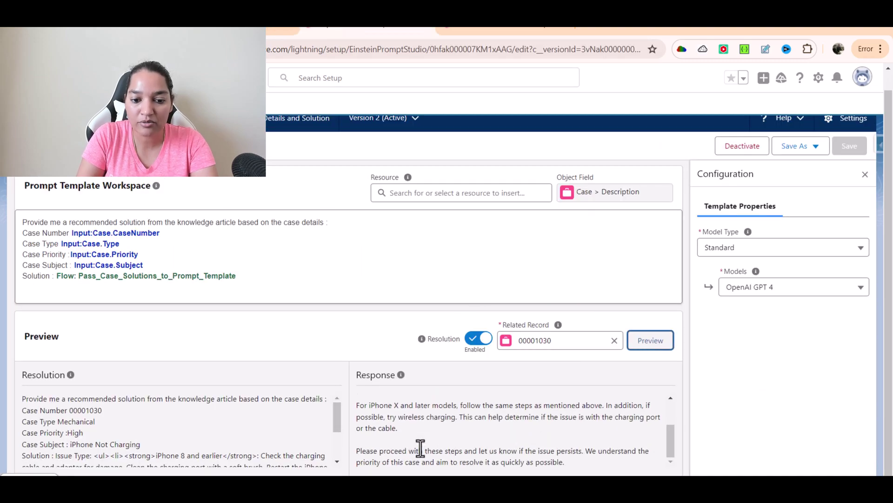
{"action": "key", "text": "ctrl+Tab"}
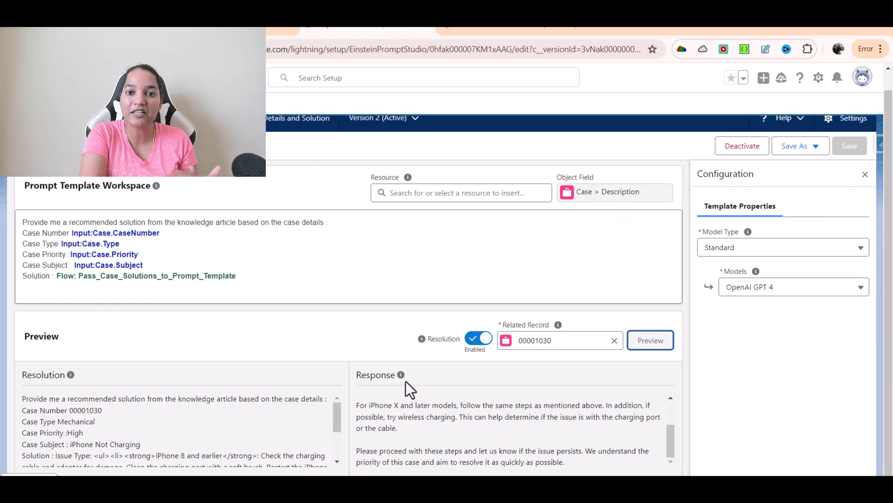
{"action": "left_click", "coordinate": [357, 225]}
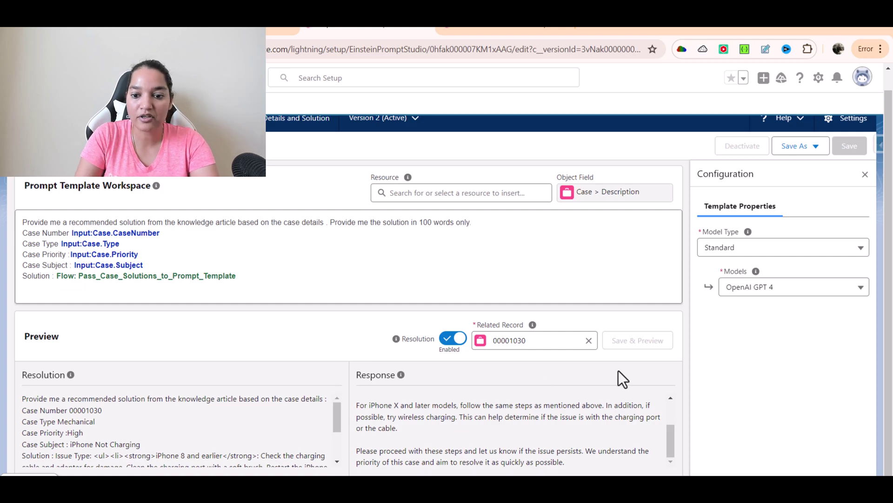
- Save the template as new Version 3, activate it, and regenerate the preview for case 00001030
{"action": "left_click", "coordinate": [802, 148]}
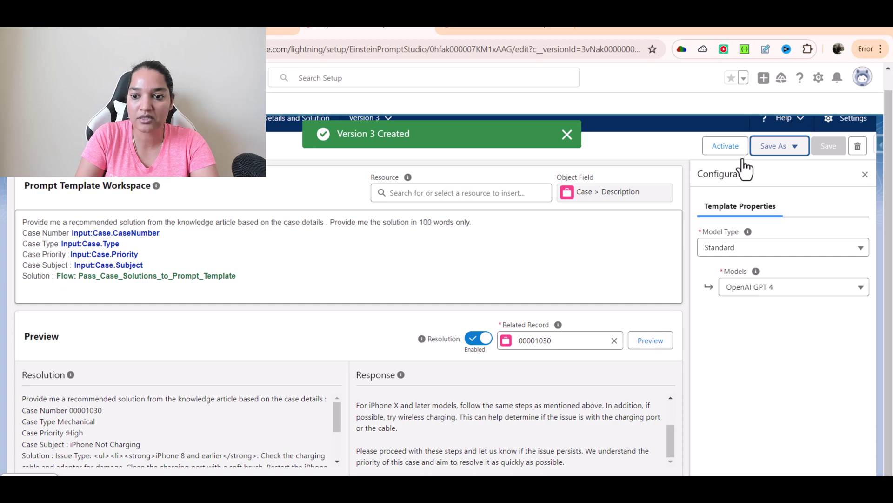
{"action": "left_click", "coordinate": [725, 145]}
{"action": "left_click", "coordinate": [647, 344]}
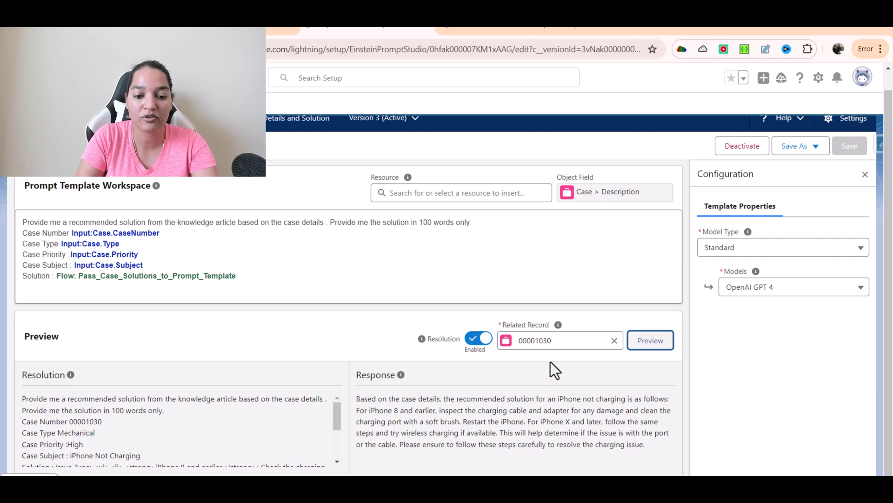
- Select and review the shorter iPhone-charging solution in the preview response
{"action": "left_click_drag", "start_coordinate": [383, 401], "coordinate": [414, 401]}
{"action": "left_click_drag", "start_coordinate": [470, 413], "coordinate": [661, 447]}
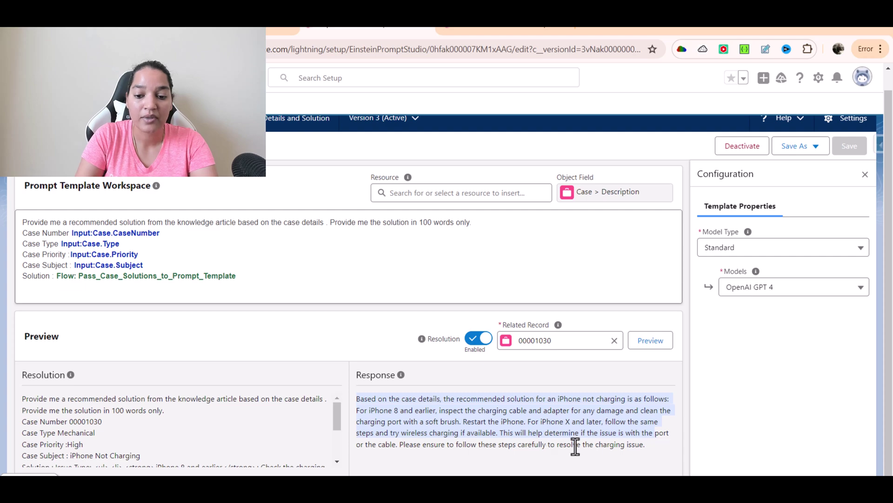
{"action": "left_click_drag", "start_coordinate": [645, 444], "coordinate": [354, 397]}
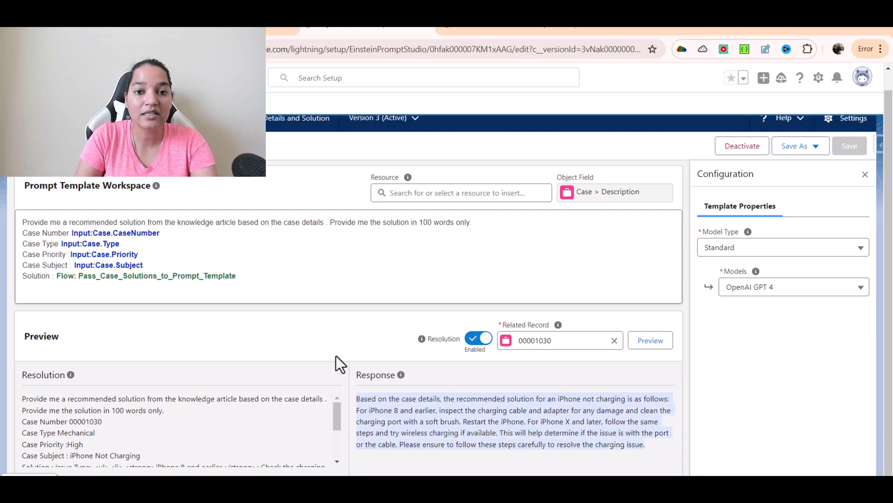
{"action": "left_click", "coordinate": [258, 277]}
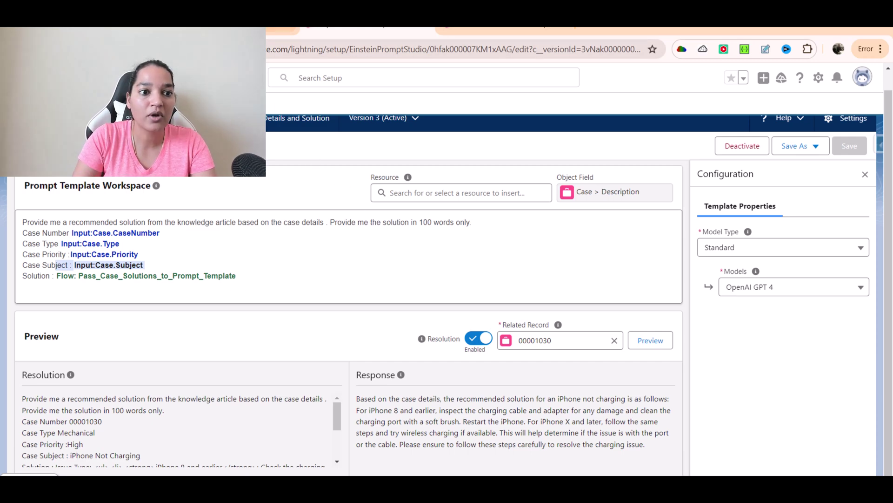
- Return to case 00001030 and open its record page with Edit Page from the Setup menu
{"action": "left_click", "coordinate": [664, 32]}
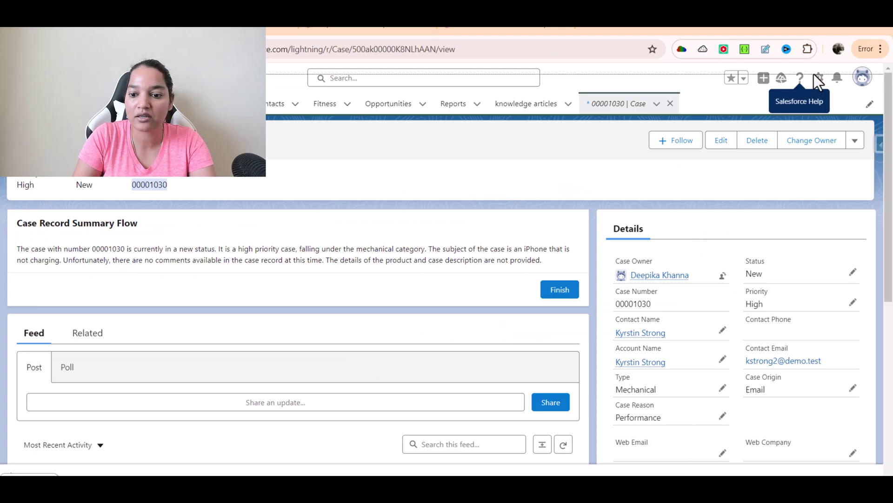
{"action": "scroll", "coordinate": [735, 335], "scroll_direction": "down", "scroll_amount": 8}
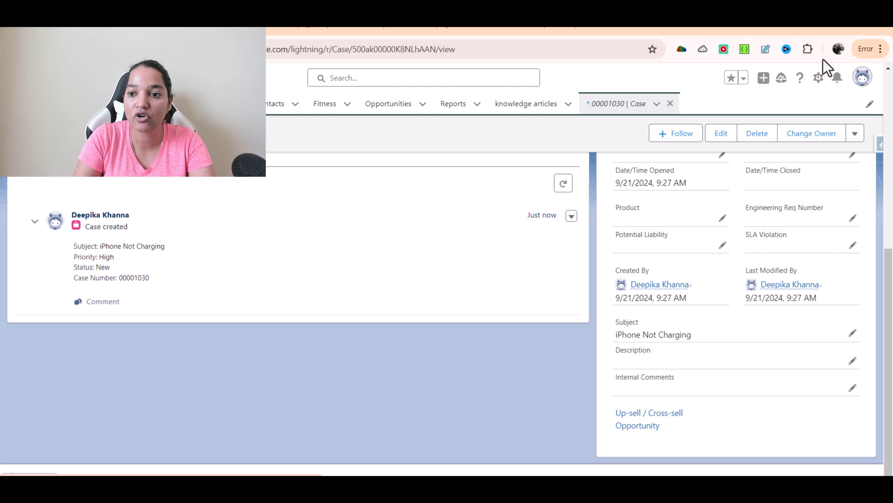
{"action": "left_click", "coordinate": [818, 80]}
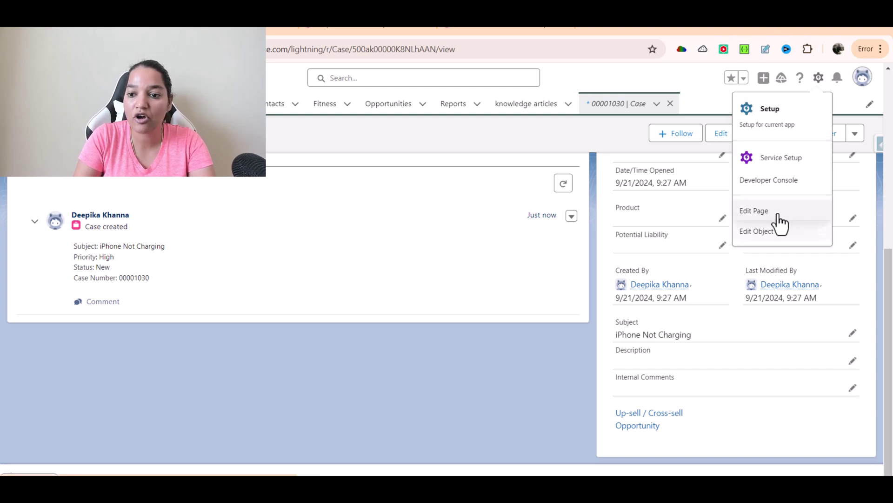
{"action": "left_click", "coordinate": [790, 207]}
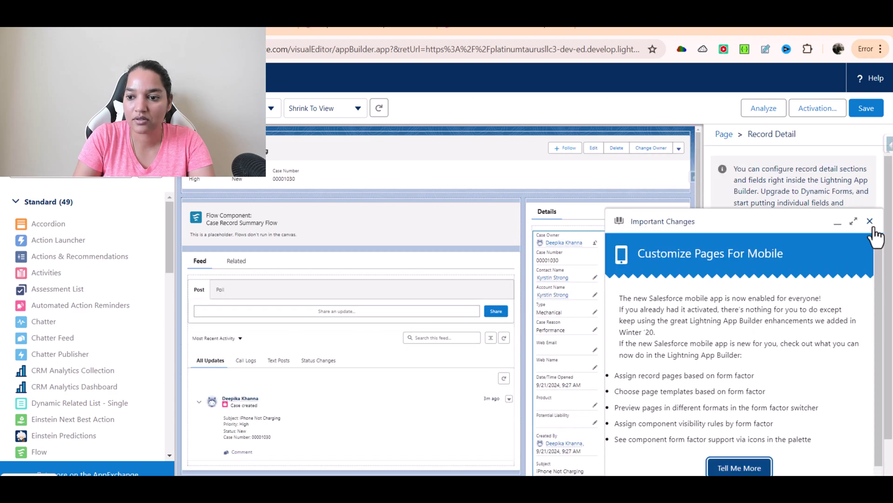
- Upgrade the record details to Dynamic Forms with Case Layout as the source, then review the field sections
{"action": "left_click", "coordinate": [870, 223]}
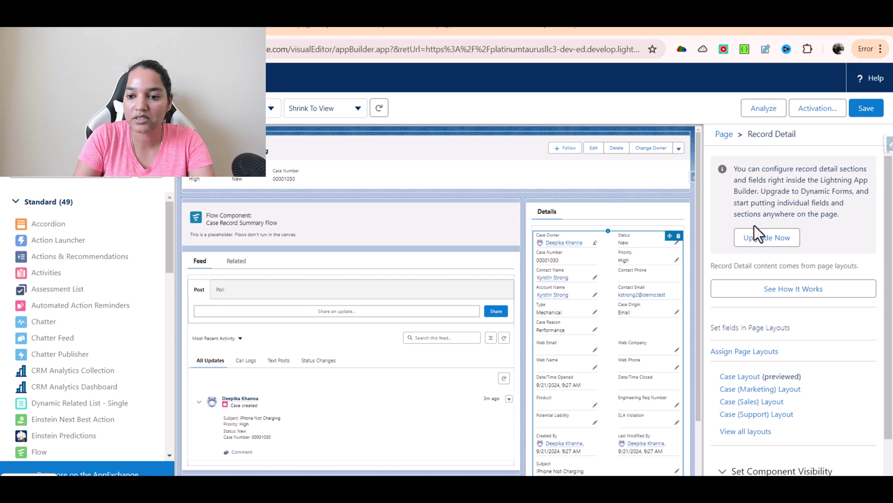
{"action": "left_click", "coordinate": [763, 238]}
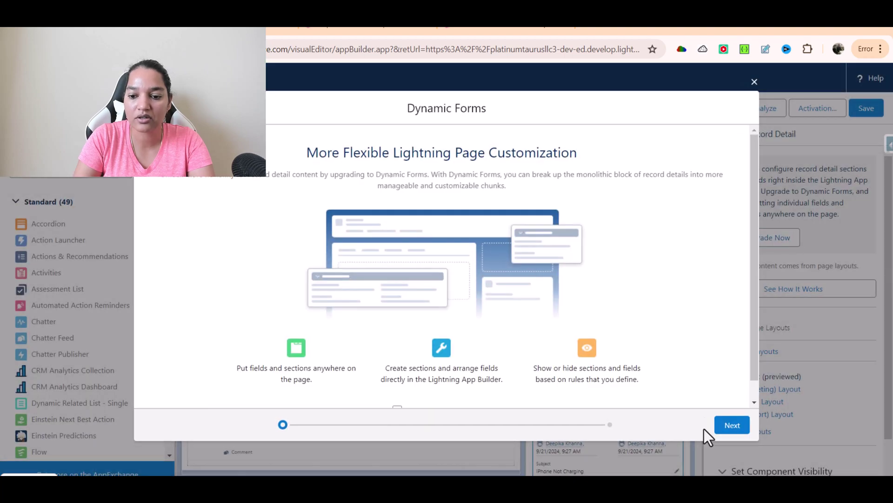
{"action": "left_click", "coordinate": [734, 424]}
{"action": "left_click", "coordinate": [195, 316]}
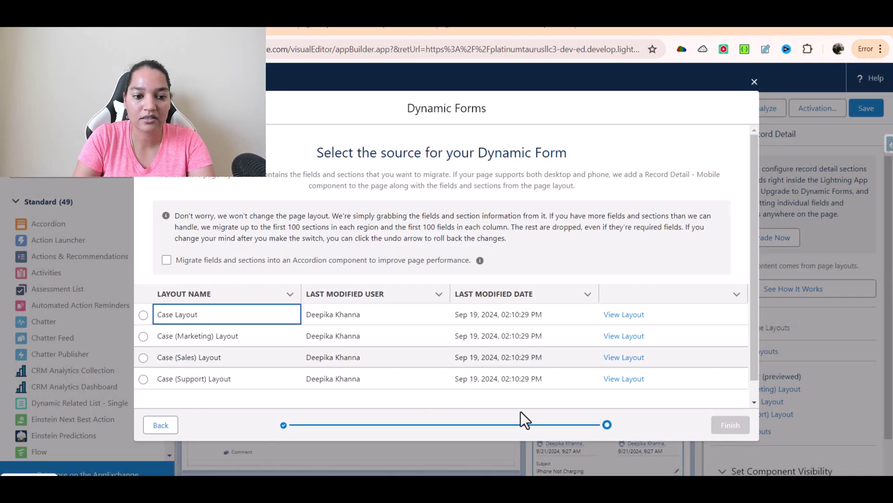
{"action": "left_click", "coordinate": [143, 315]}
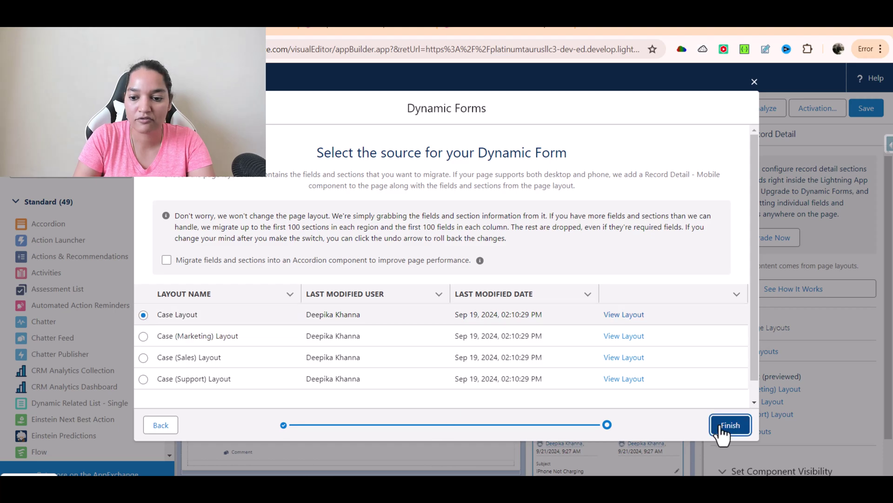
{"action": "left_click", "coordinate": [726, 428]}
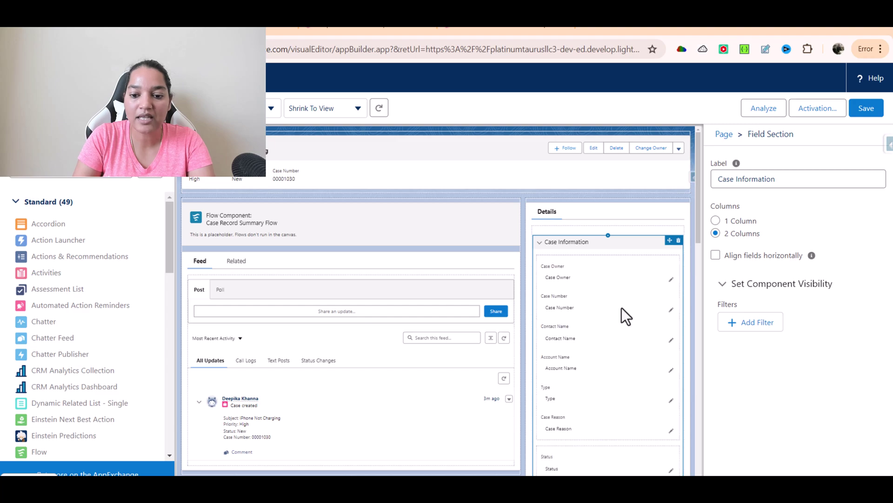
{"action": "scroll", "coordinate": [590, 399], "scroll_direction": "down", "scroll_amount": 5}
{"action": "scroll", "coordinate": [581, 399], "scroll_direction": "down", "scroll_amount": 2}
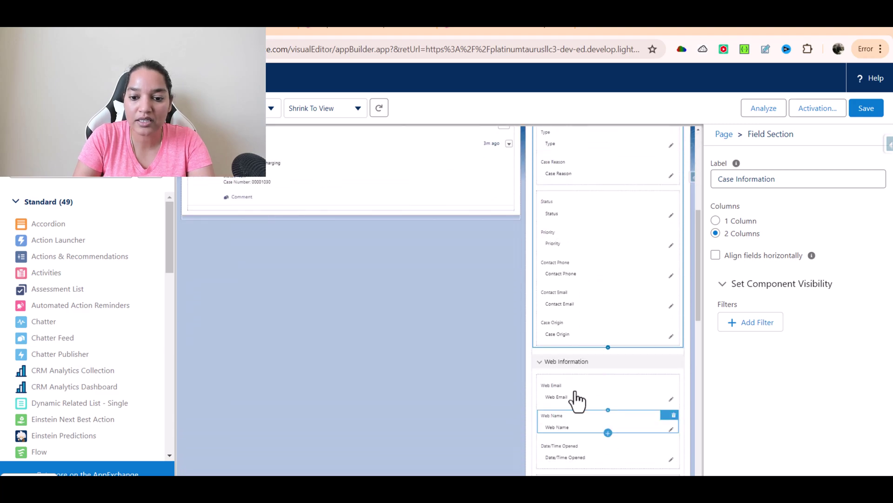
{"action": "scroll", "coordinate": [591, 363], "scroll_direction": "down", "scroll_amount": 4}
{"action": "scroll", "coordinate": [592, 448], "scroll_direction": "down", "scroll_amount": 6}
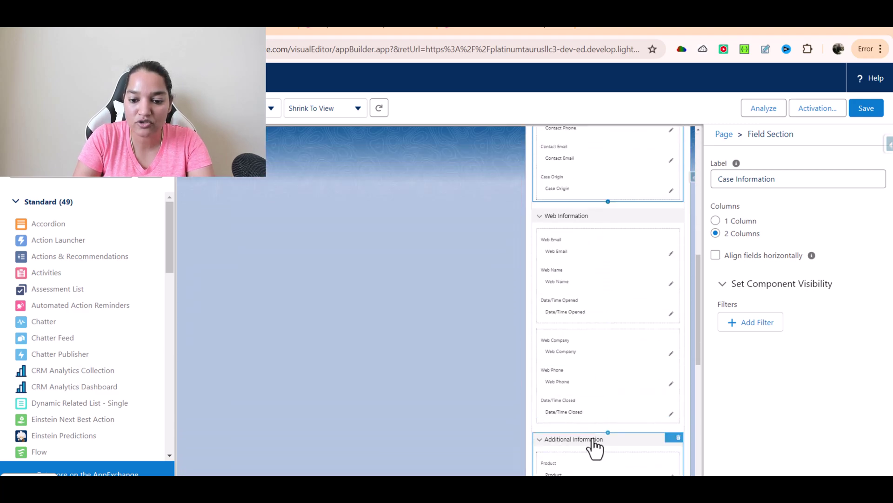
{"action": "scroll", "coordinate": [591, 446], "scroll_direction": "down", "scroll_amount": 2}
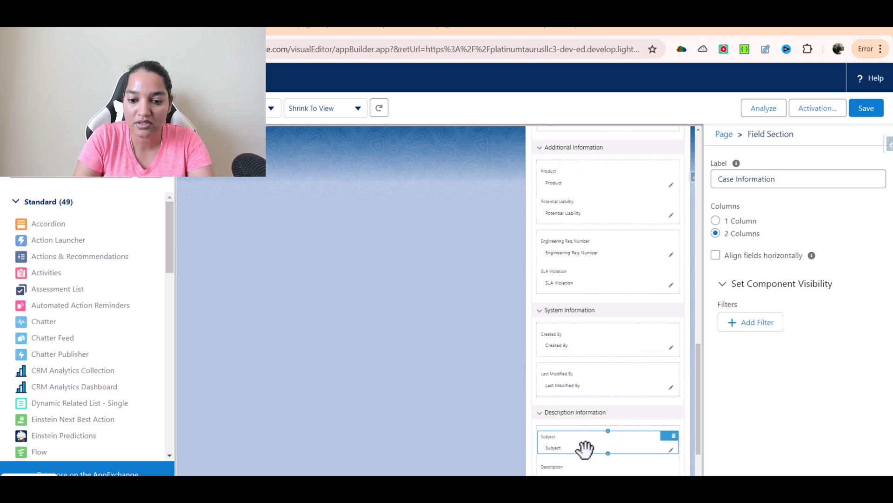
- Assign the Populate Case Description with Case Details and Solution template to the Description field
{"action": "left_click", "coordinate": [573, 391]}
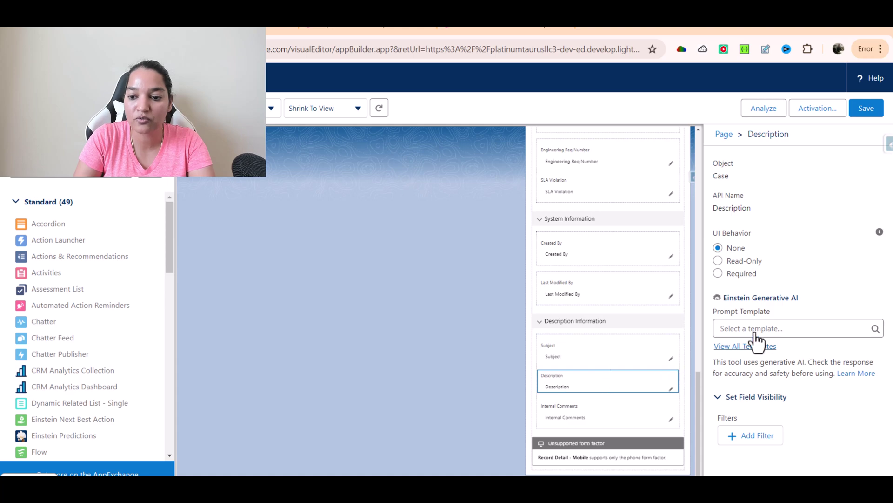
{"action": "left_click", "coordinate": [745, 328]}
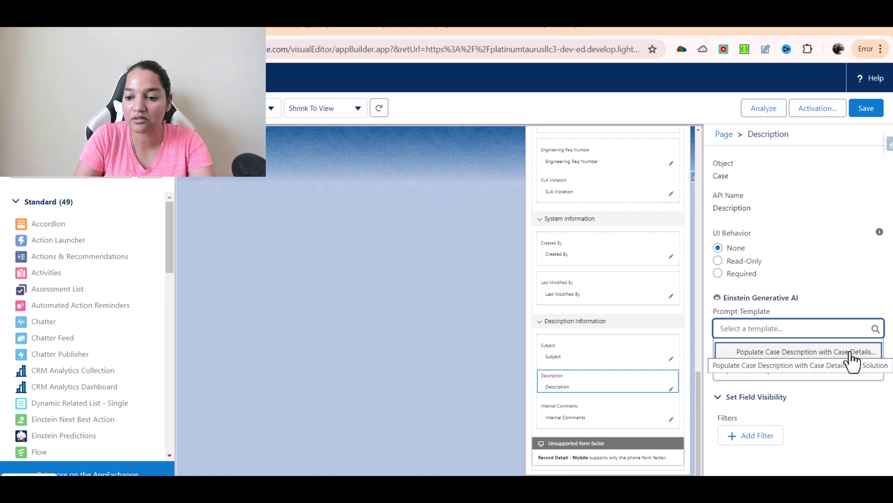
{"action": "left_click", "coordinate": [804, 352]}
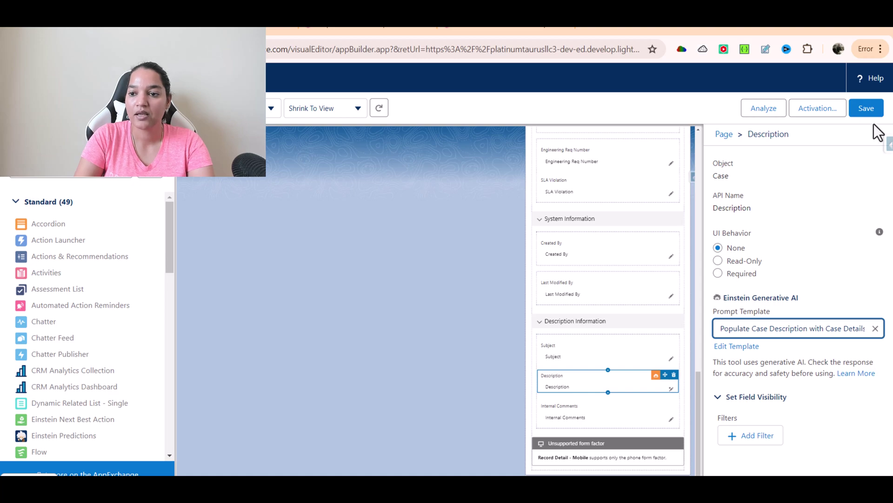
- Save the Case record page and go back to case 00001030
{"action": "left_click", "coordinate": [869, 109]}
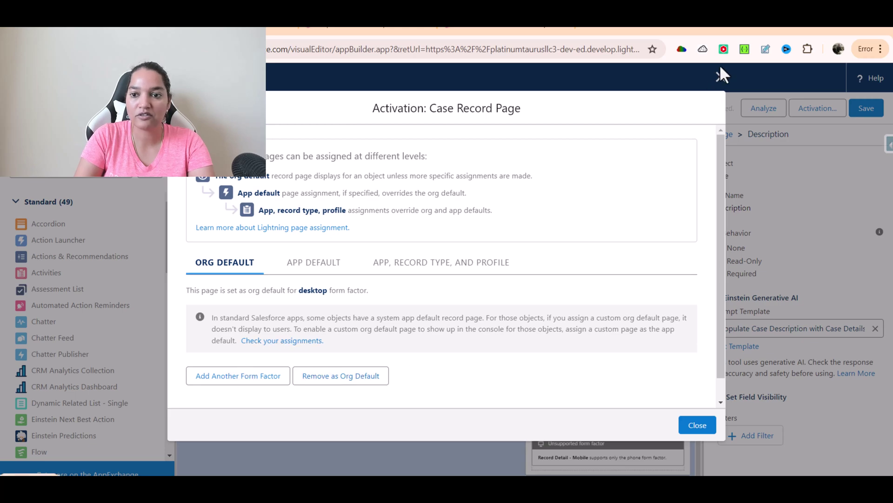
{"action": "left_click", "coordinate": [695, 427]}
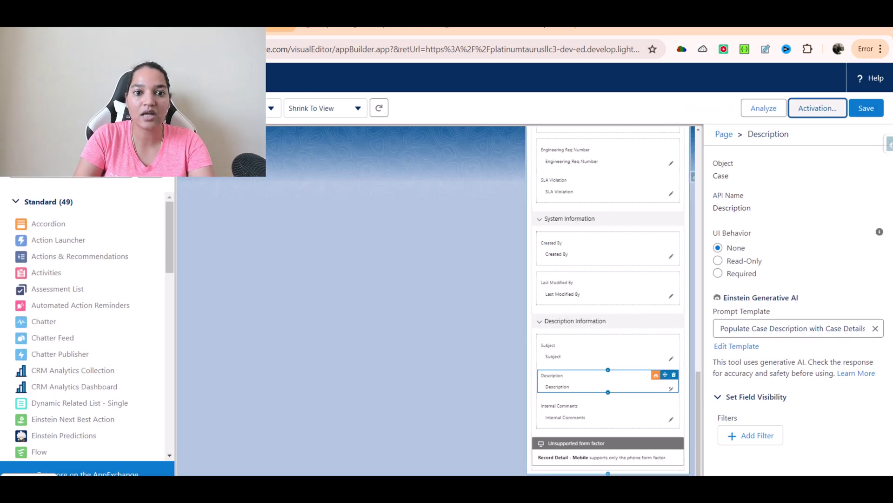
{"action": "left_click", "coordinate": [367, 30]}
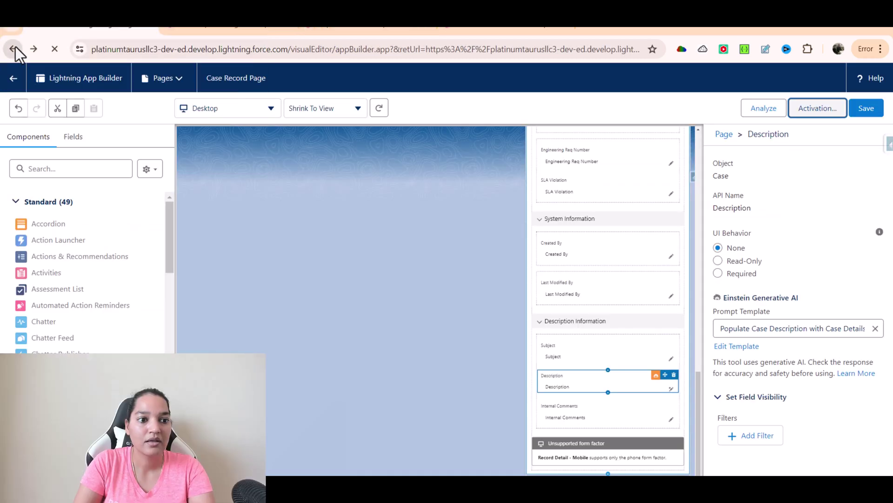
{"action": "left_click", "coordinate": [14, 48]}
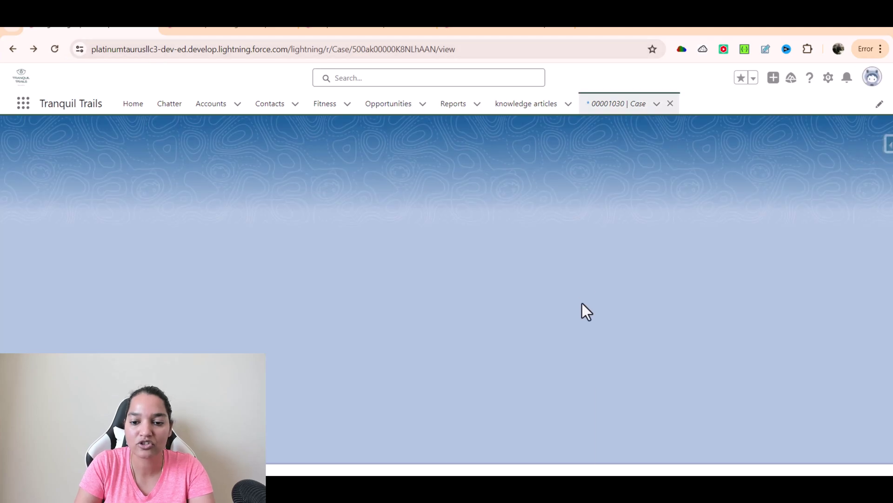
- Fill case 00001030's Description with Einstein's generated iPhone charging solution and save the record
{"action": "scroll", "coordinate": [679, 337], "scroll_direction": "down", "scroll_amount": 7}
{"action": "scroll", "coordinate": [693, 387], "scroll_direction": "down", "scroll_amount": 10}
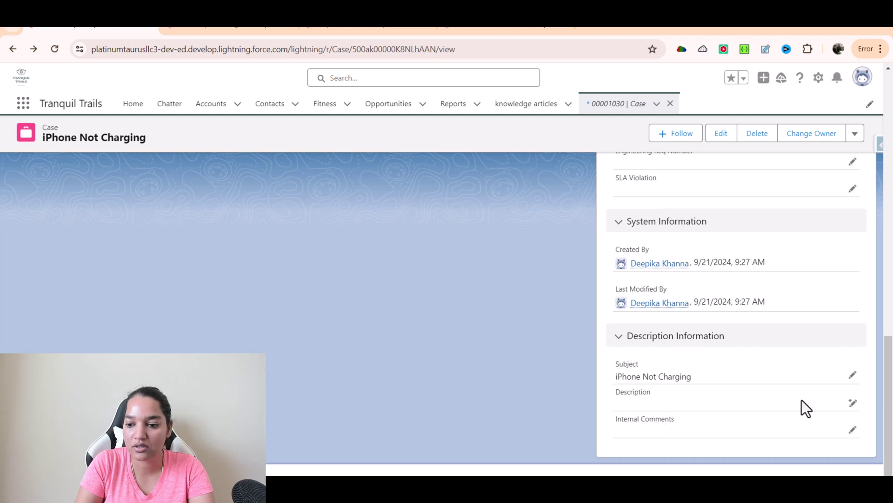
{"action": "left_click", "coordinate": [852, 403]}
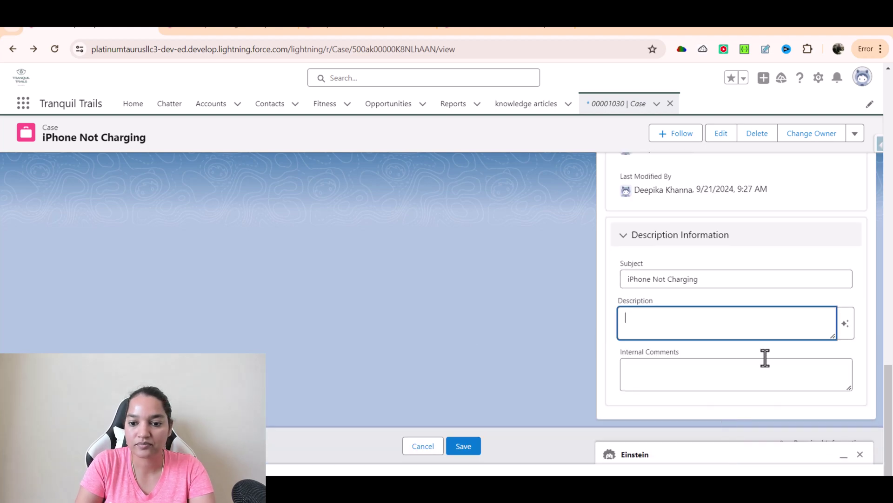
{"action": "left_click", "coordinate": [845, 325]}
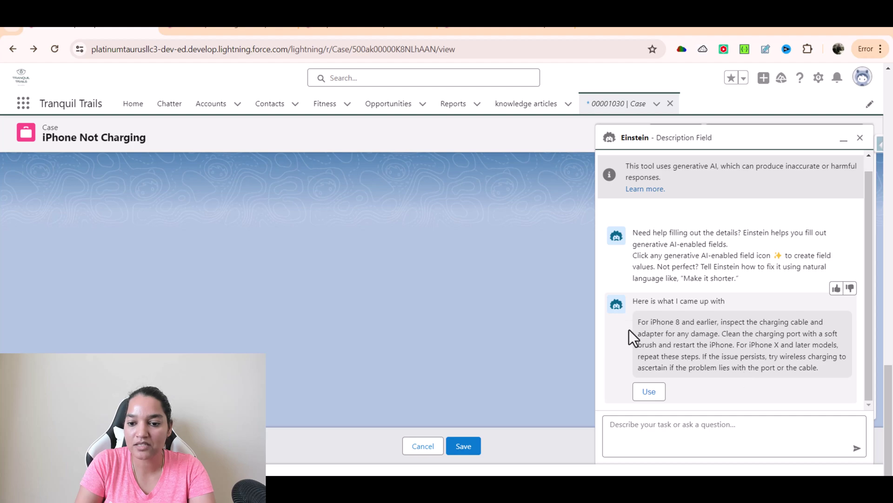
{"action": "left_click_drag", "start_coordinate": [638, 333], "coordinate": [707, 331]}
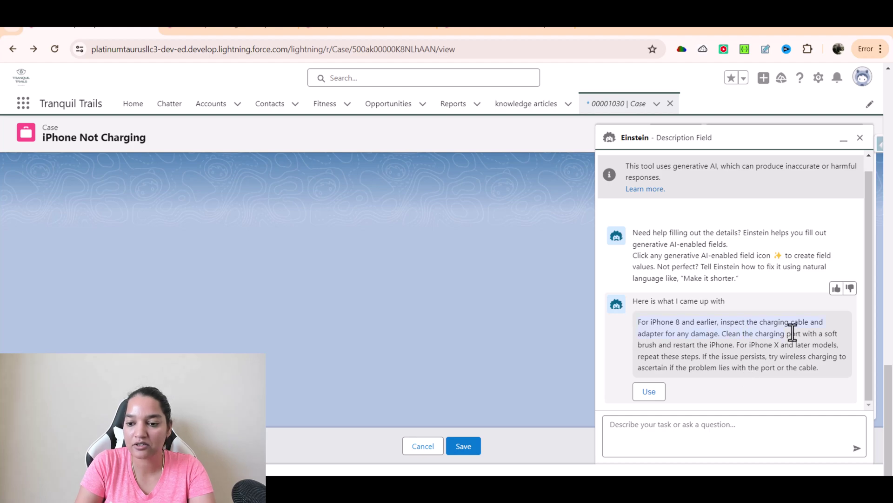
{"action": "left_click", "coordinate": [649, 395]}
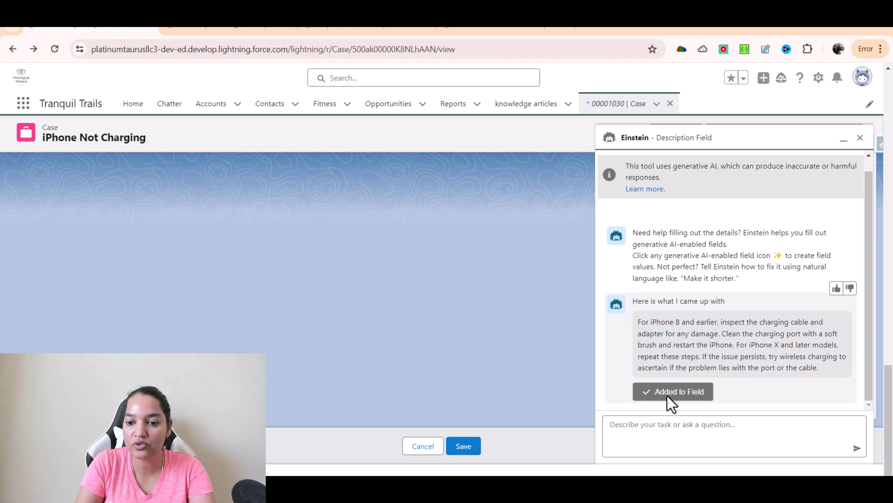
{"action": "left_click", "coordinate": [462, 446]}
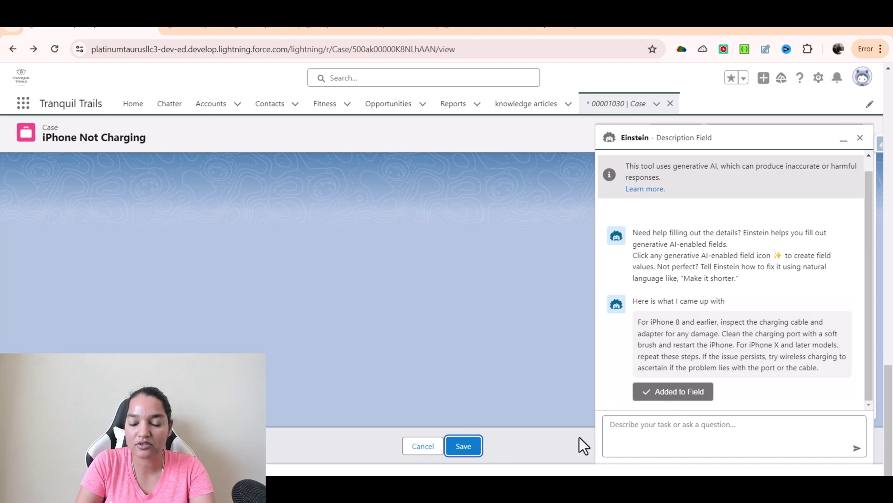
{"action": "scroll", "coordinate": [653, 416], "scroll_direction": "down", "scroll_amount": 1}
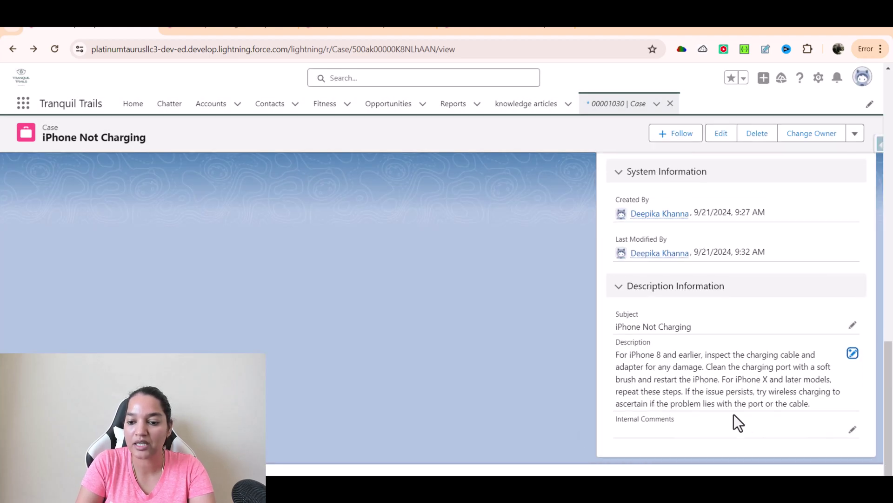
{"action": "left_click_drag", "start_coordinate": [611, 351], "coordinate": [833, 409]}
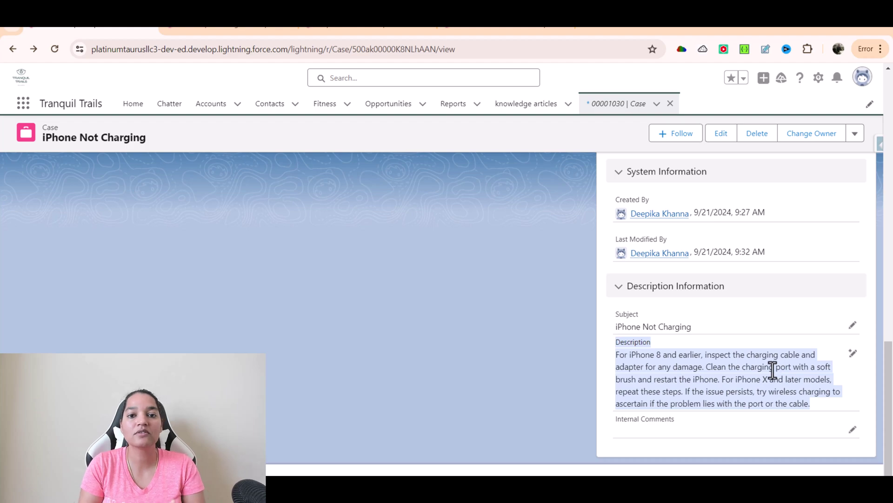